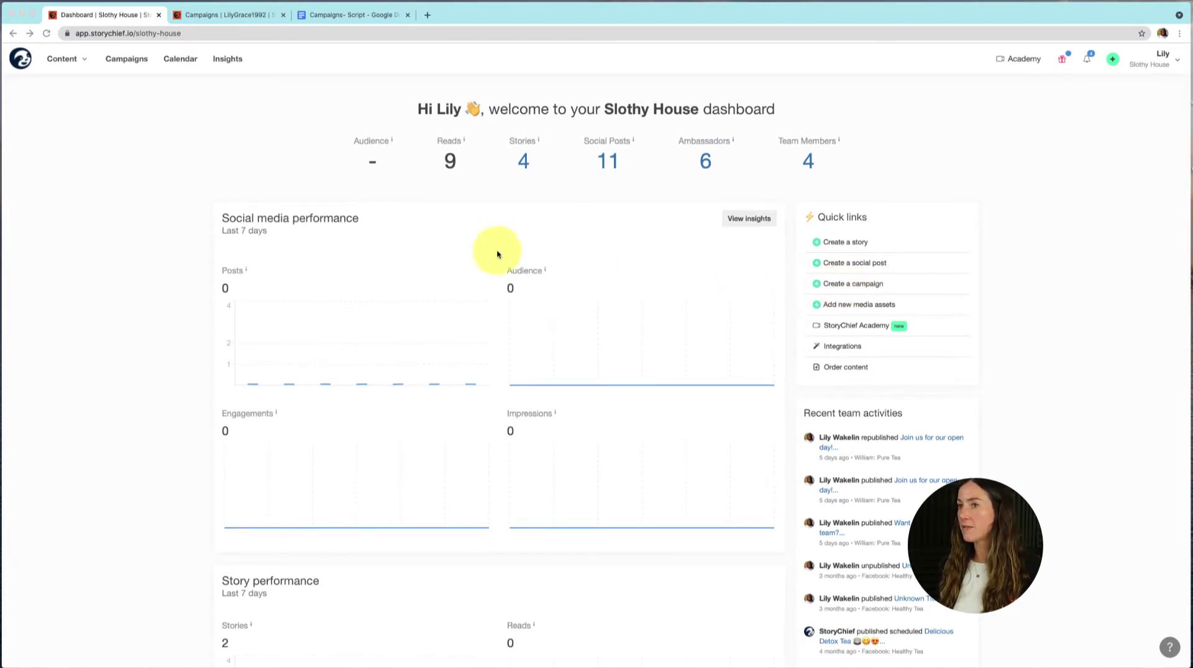
Step: Start a new campaign in the workspace that has no campaigns, naming it "HR- Recruitment" with a description about company culture content
left_click(122, 64)
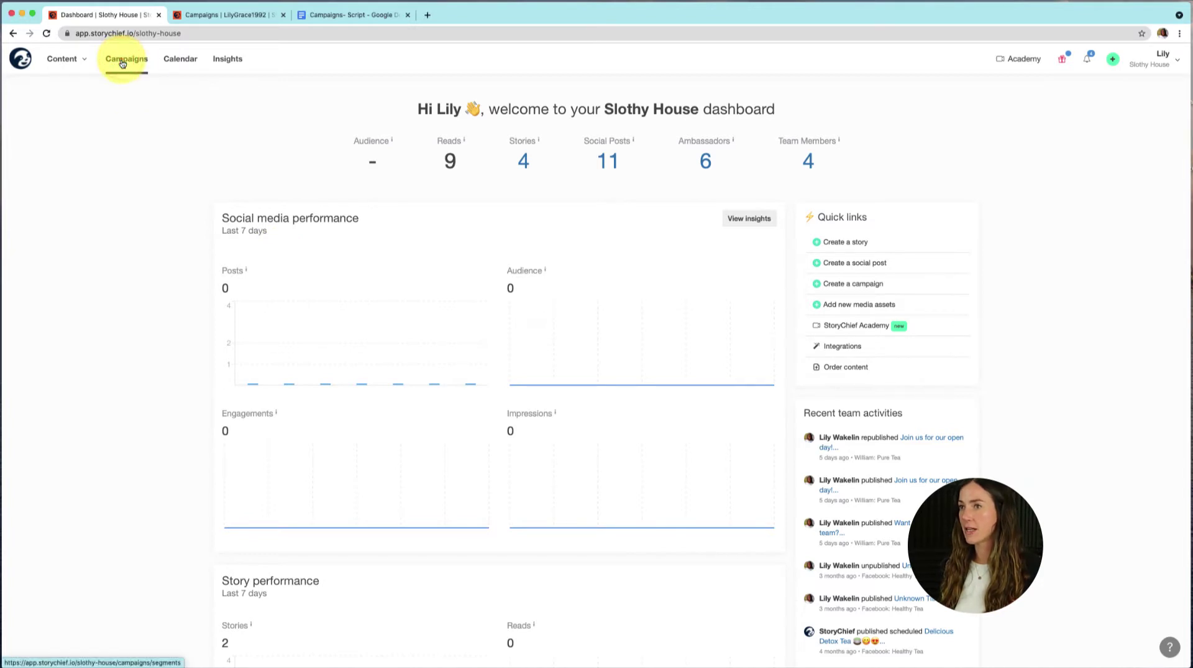
left_click(196, 18)
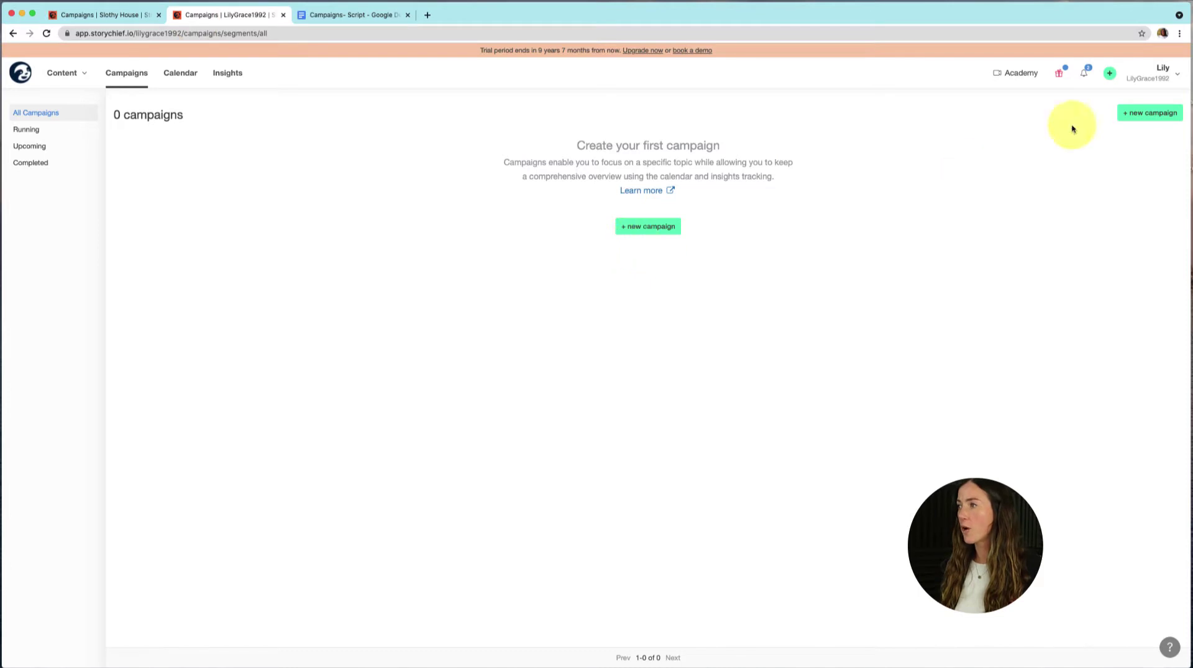
left_click(652, 230)
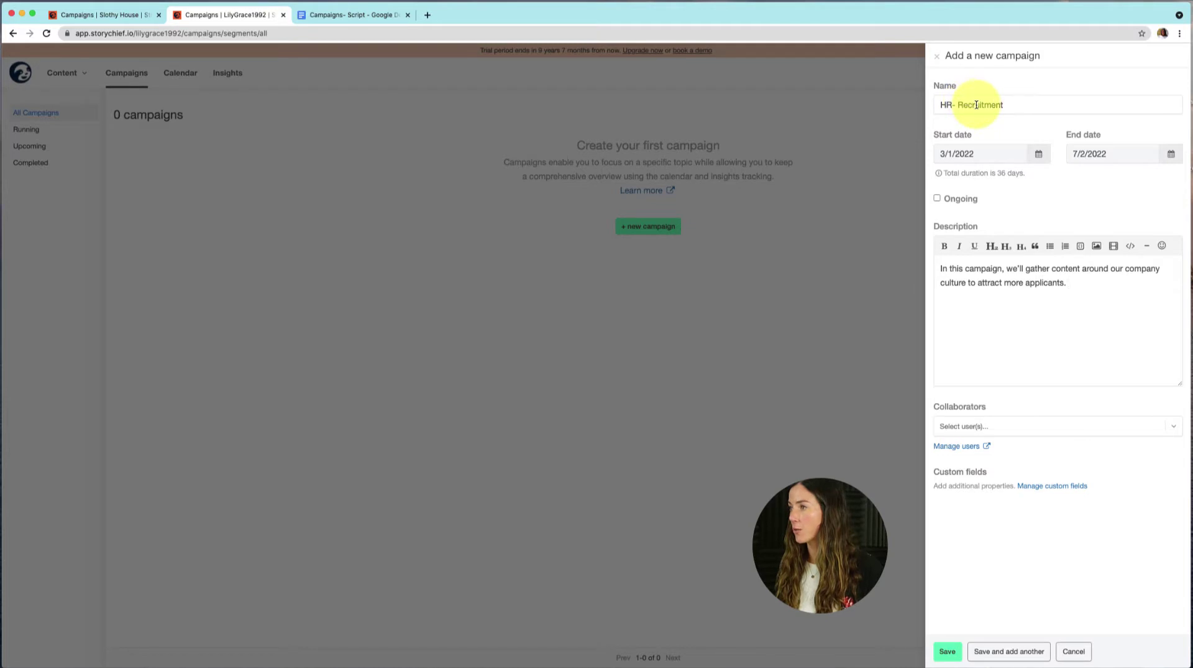
Step: Check the campaign's start date and set its end date to 8/2/2022
left_click(1042, 153)
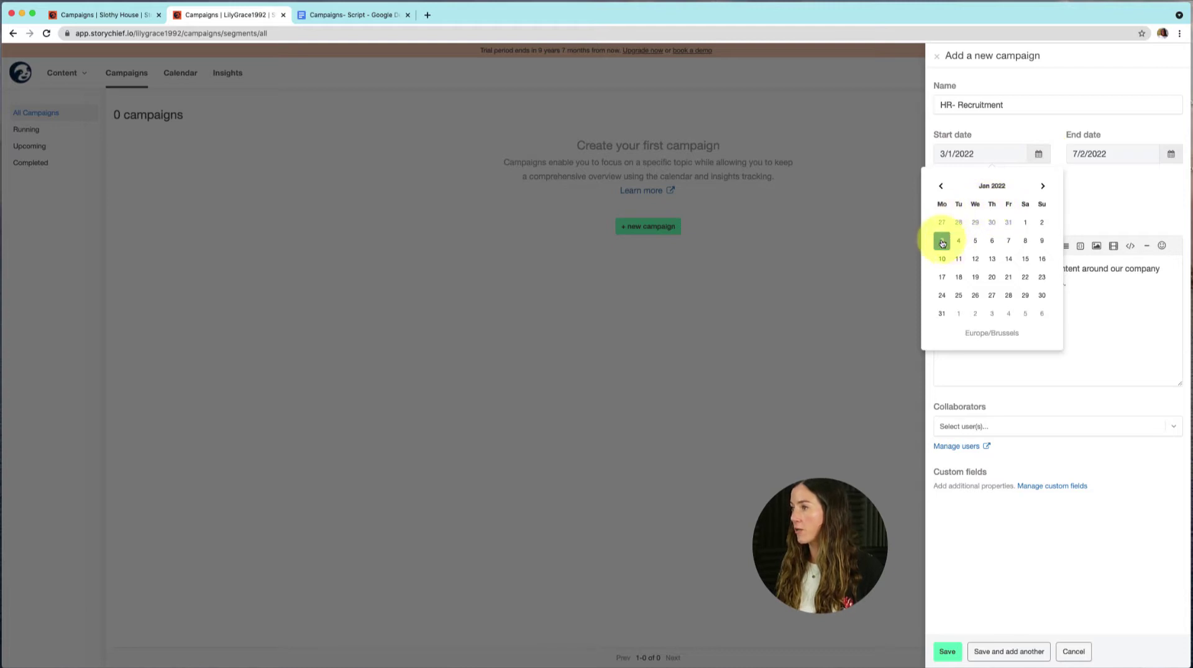
left_click(1171, 153)
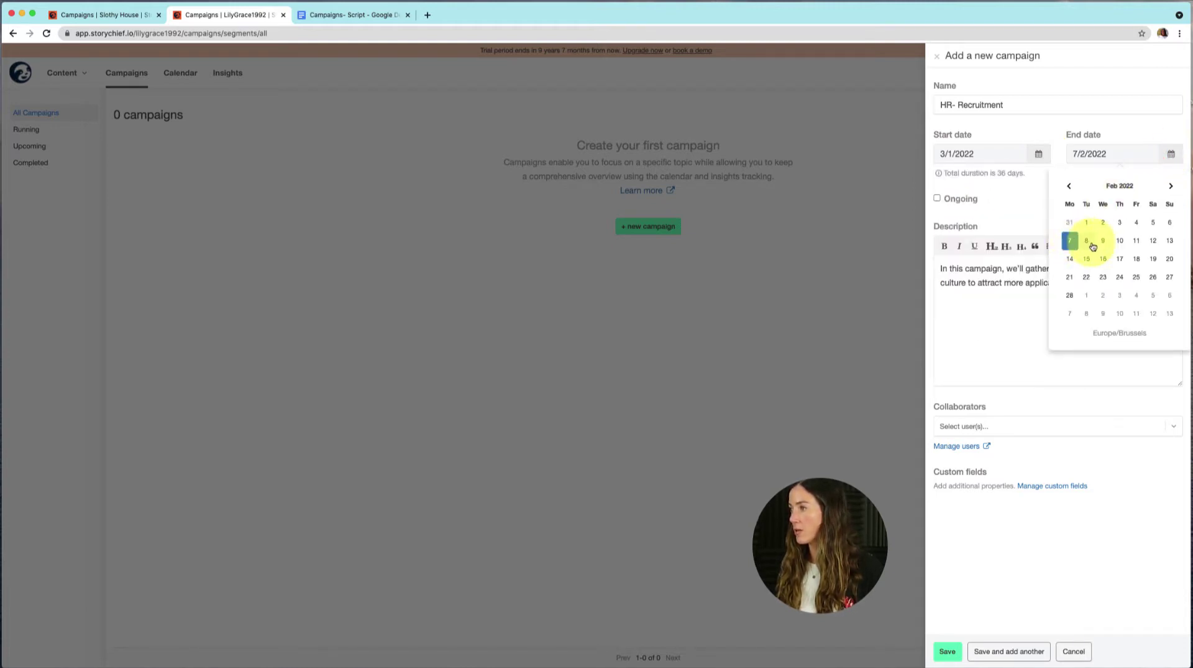
left_click(1088, 242)
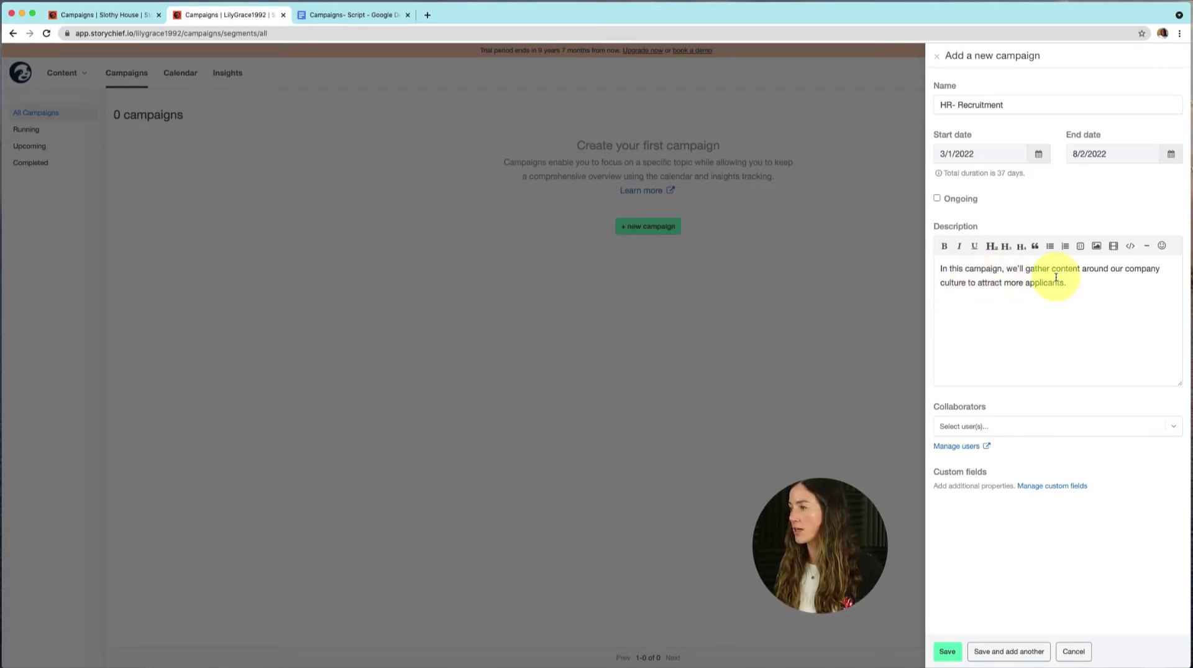
Step: Make the entire campaign description text bold
left_click_drag(1067, 284, 912, 271)
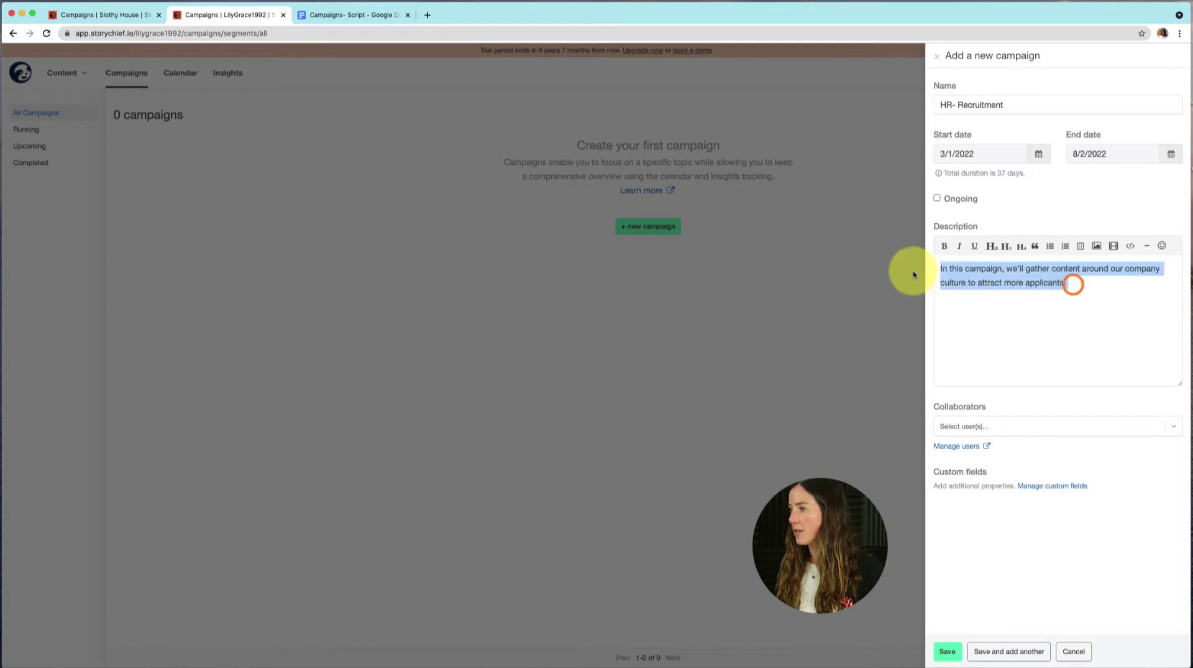
left_click(945, 247)
left_click(987, 315)
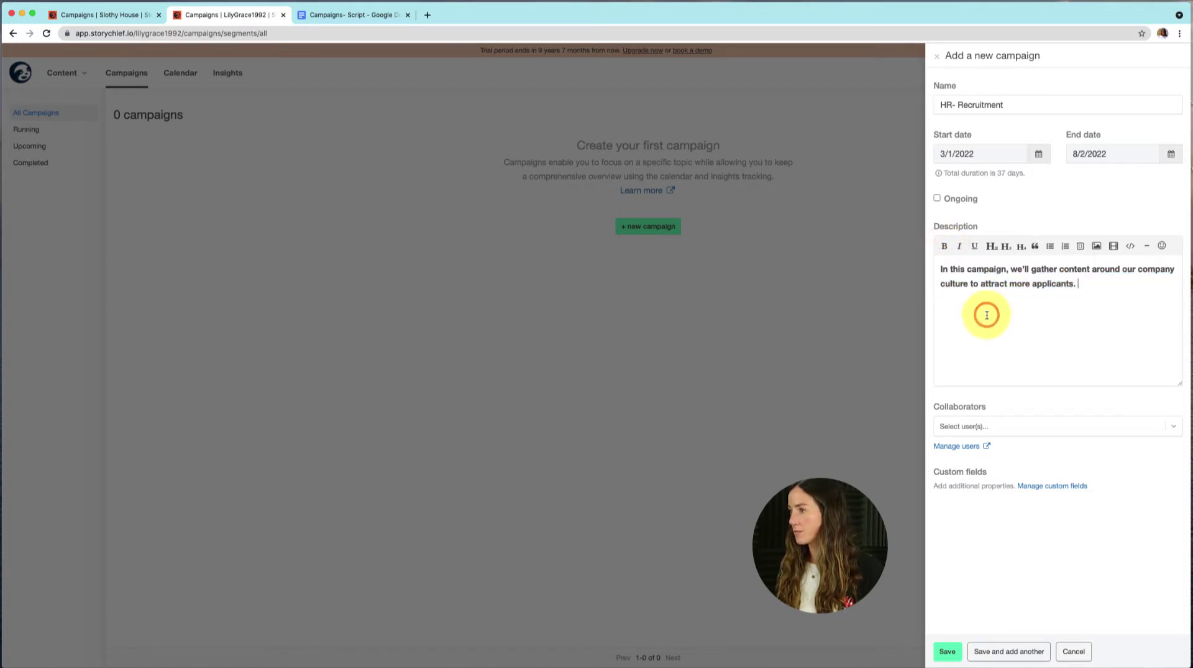
Step: Add the workspace owner and the publisher as collaborators on the campaign
left_click(995, 427)
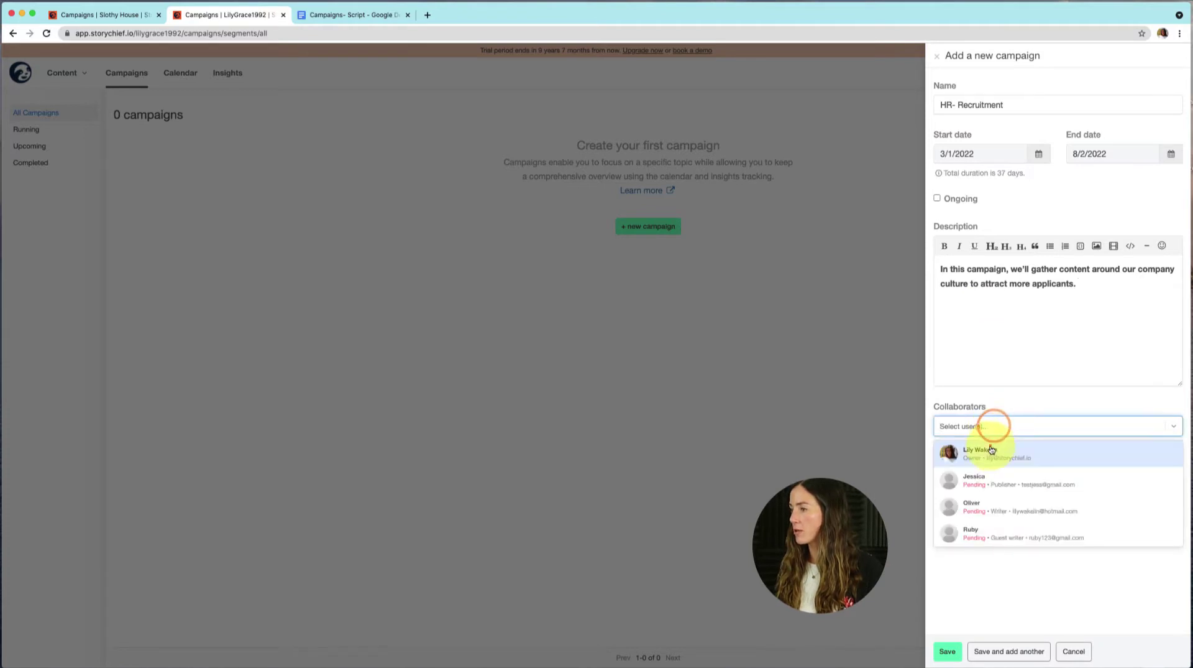
left_click(994, 445)
left_click(1016, 464)
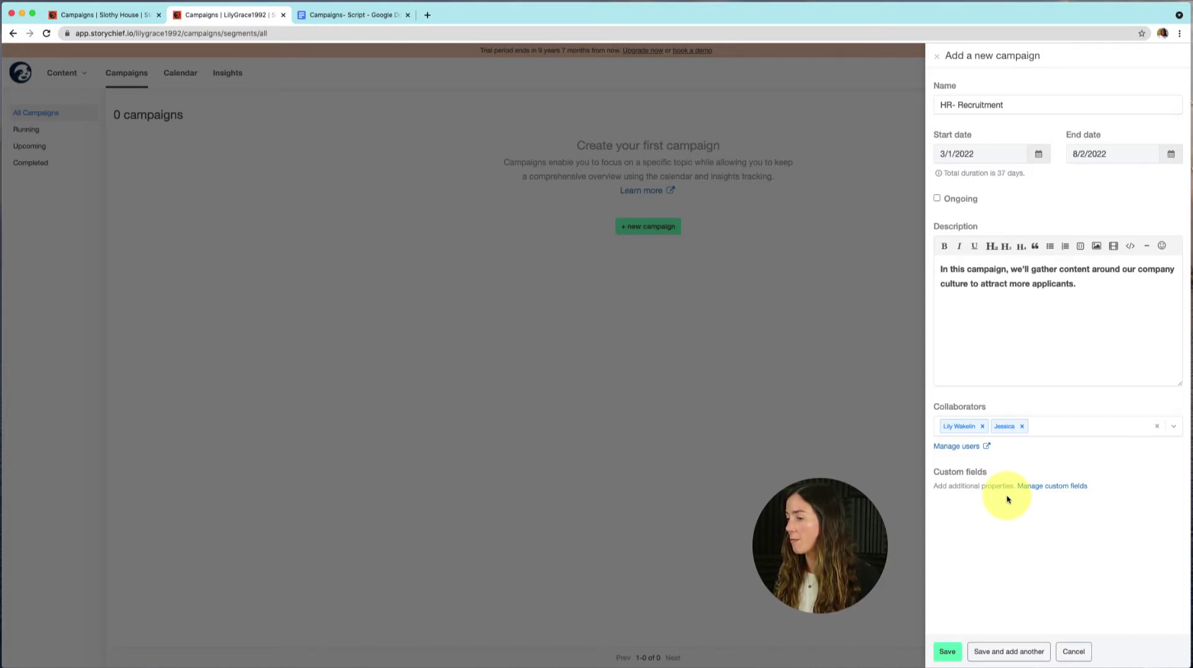
Step: Open the campaign custom field settings, start adding a field, and examine the existing fields and their order
left_click(1047, 488)
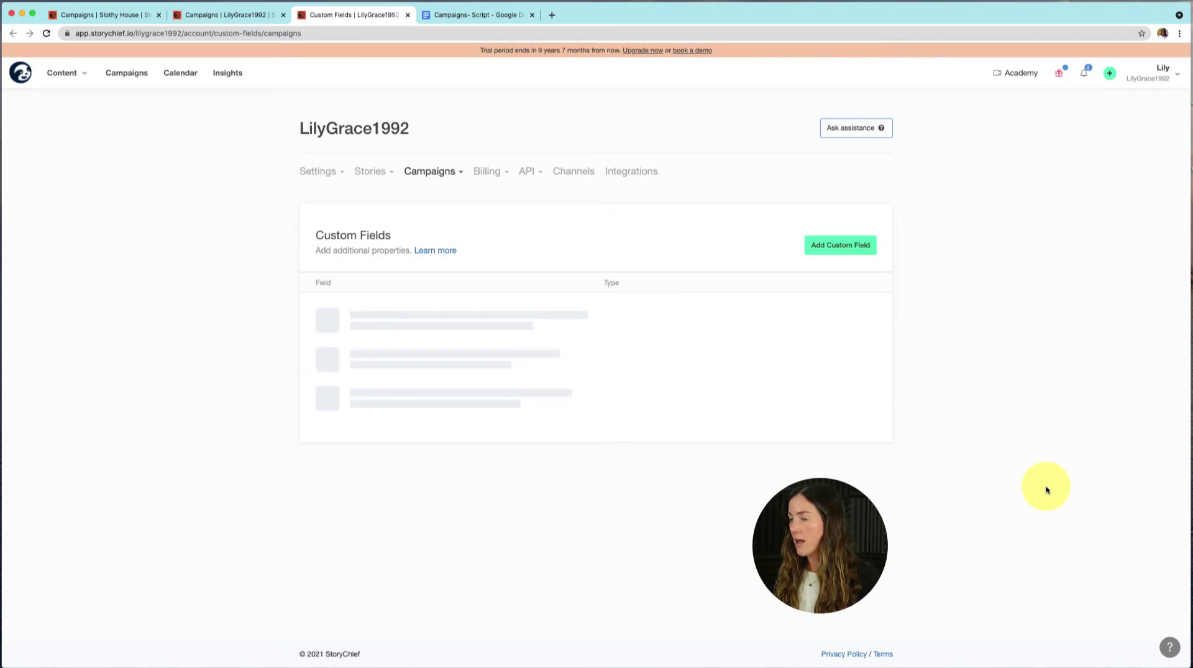
left_click(825, 252)
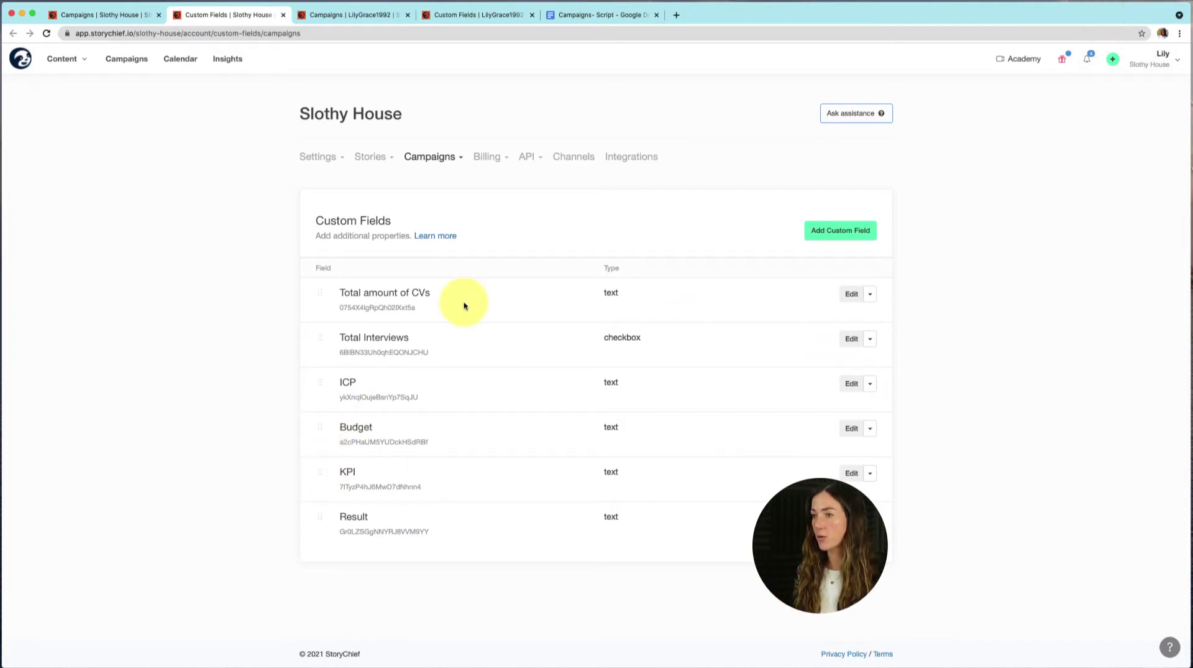
left_click(487, 349)
mouse_move(320, 338)
left_mouse_down()
mouse_move(323, 301)
mouse_move(325, 338)
left_mouse_up()
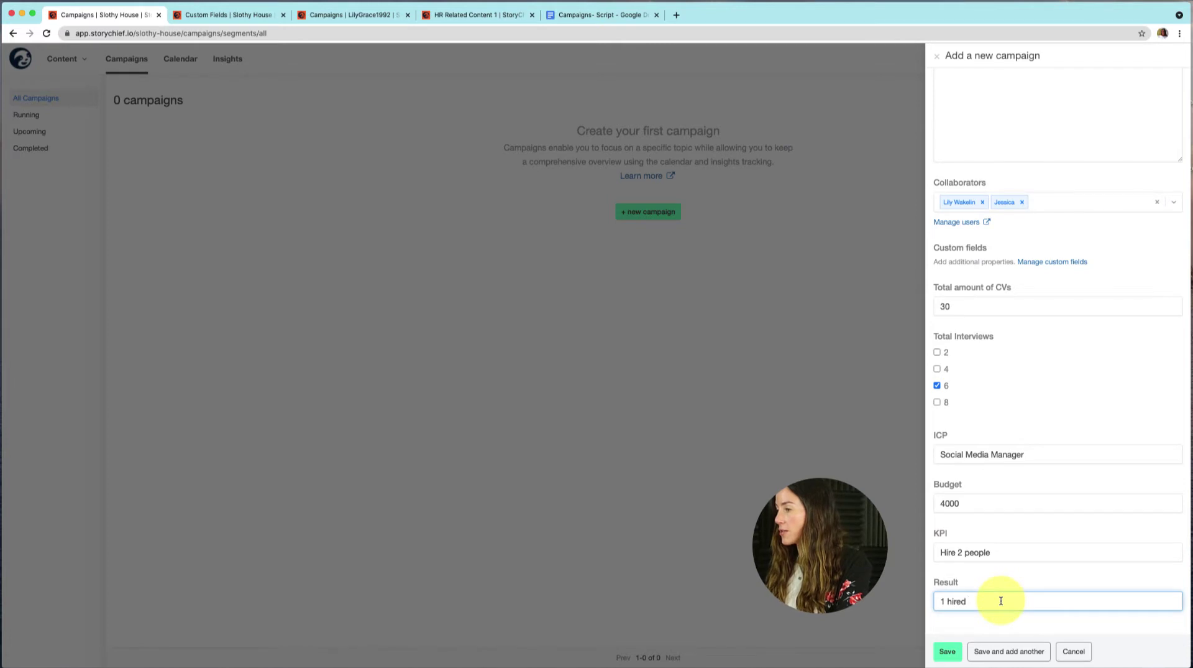
Step: Save the new campaign and open the content overview of HR- Recruitment
left_click(960, 651)
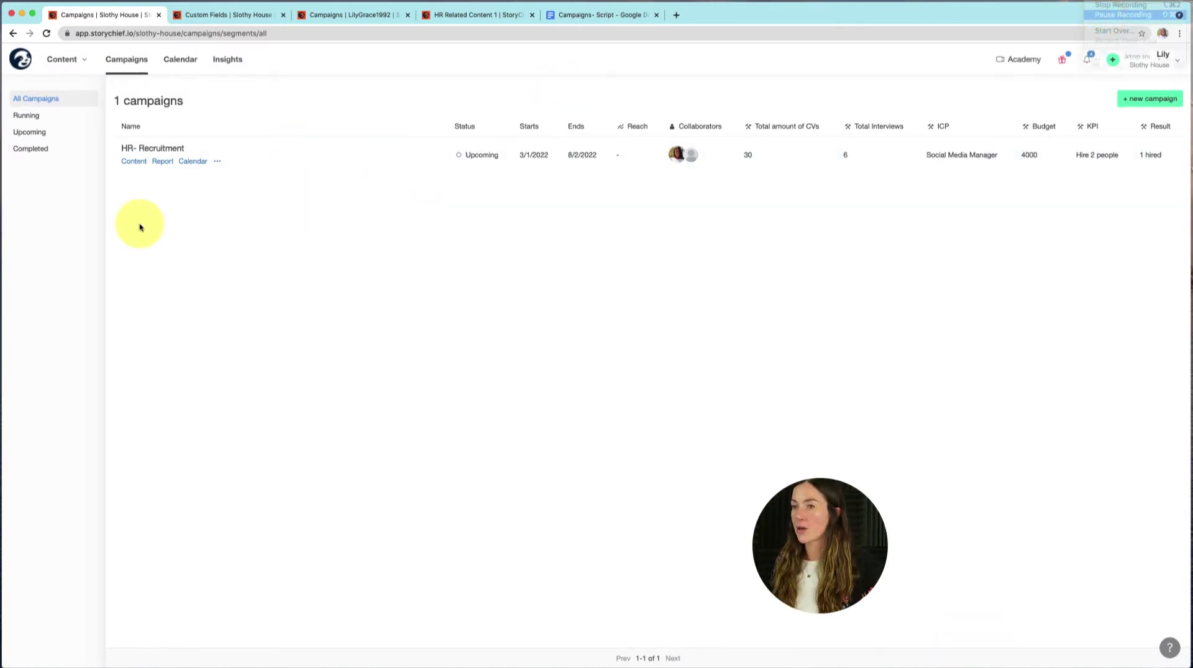
left_click(135, 163)
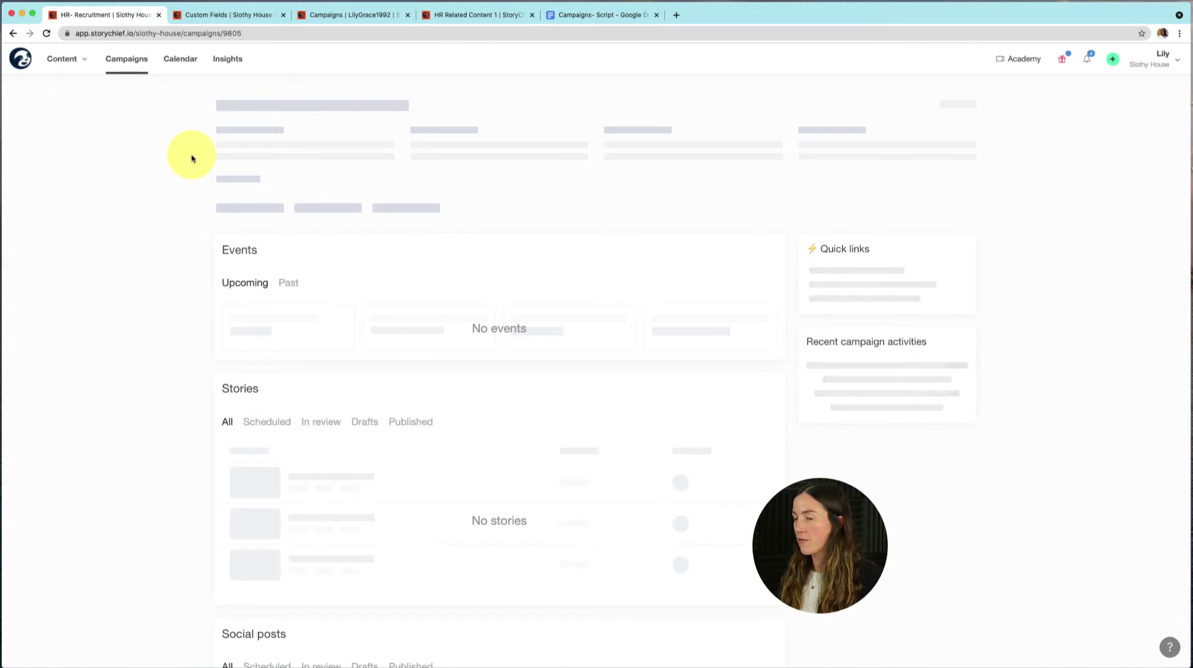
scroll(191, 158, "down", 5)
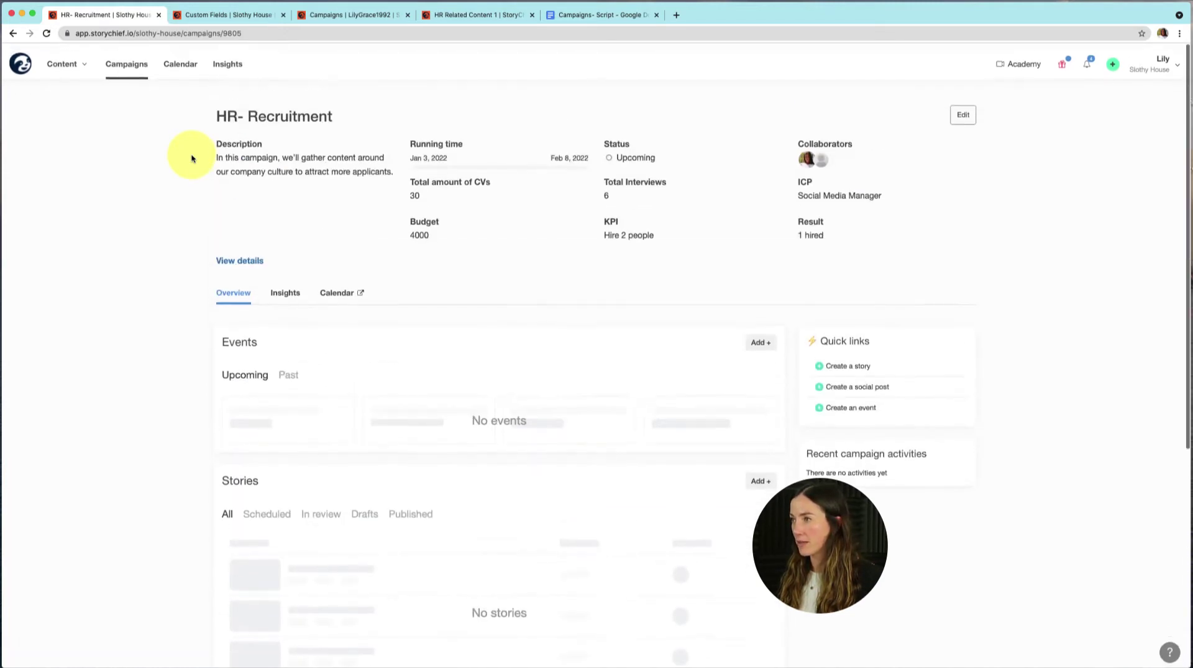
scroll(191, 159, "down", 1)
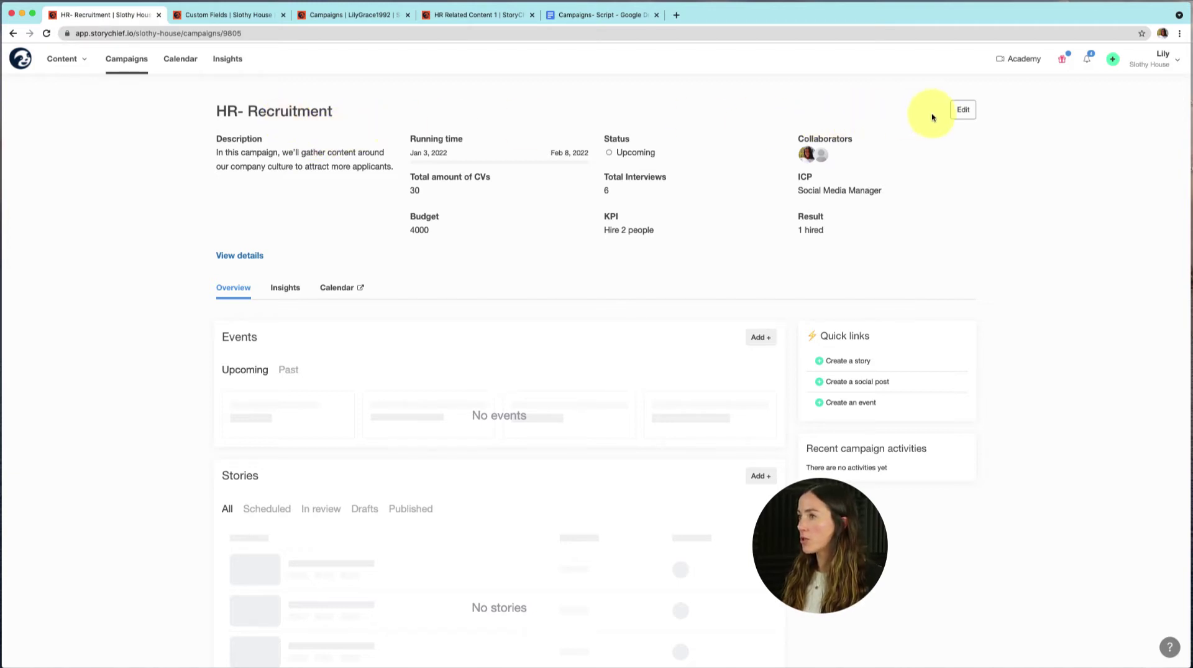
Step: Review all details and custom fields in the campaign's edit form, and close it without making changes
left_click(963, 111)
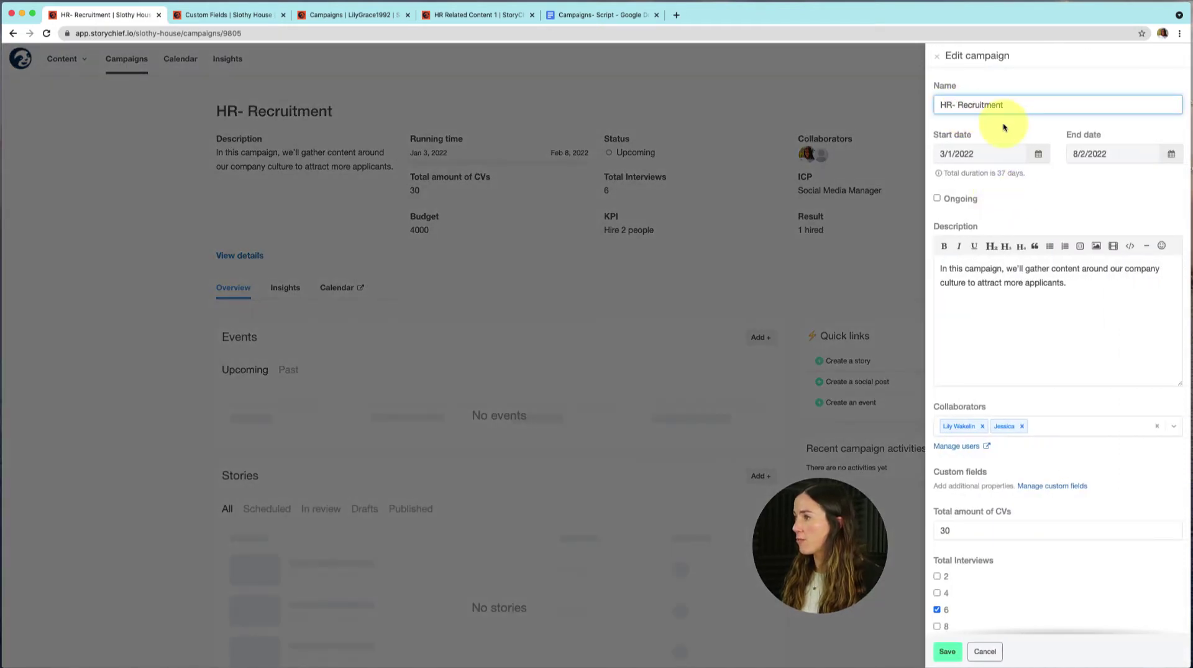
scroll(1002, 146, "down", 5)
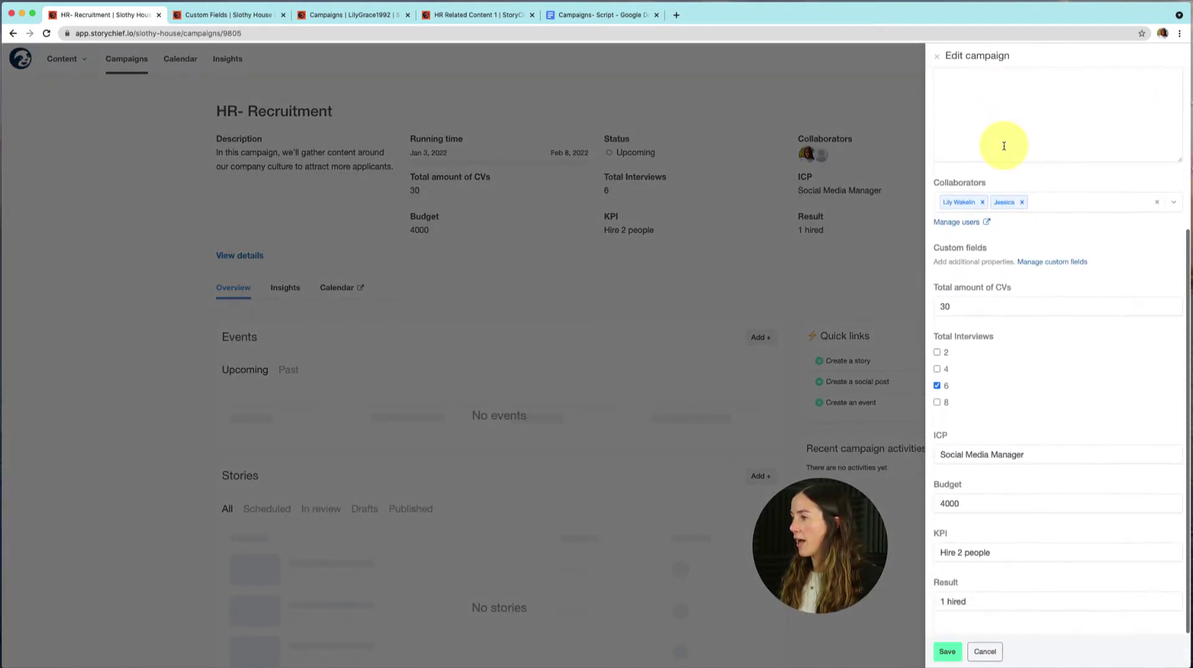
scroll(1003, 147, "down", 2)
scroll(1005, 178, "up", 4)
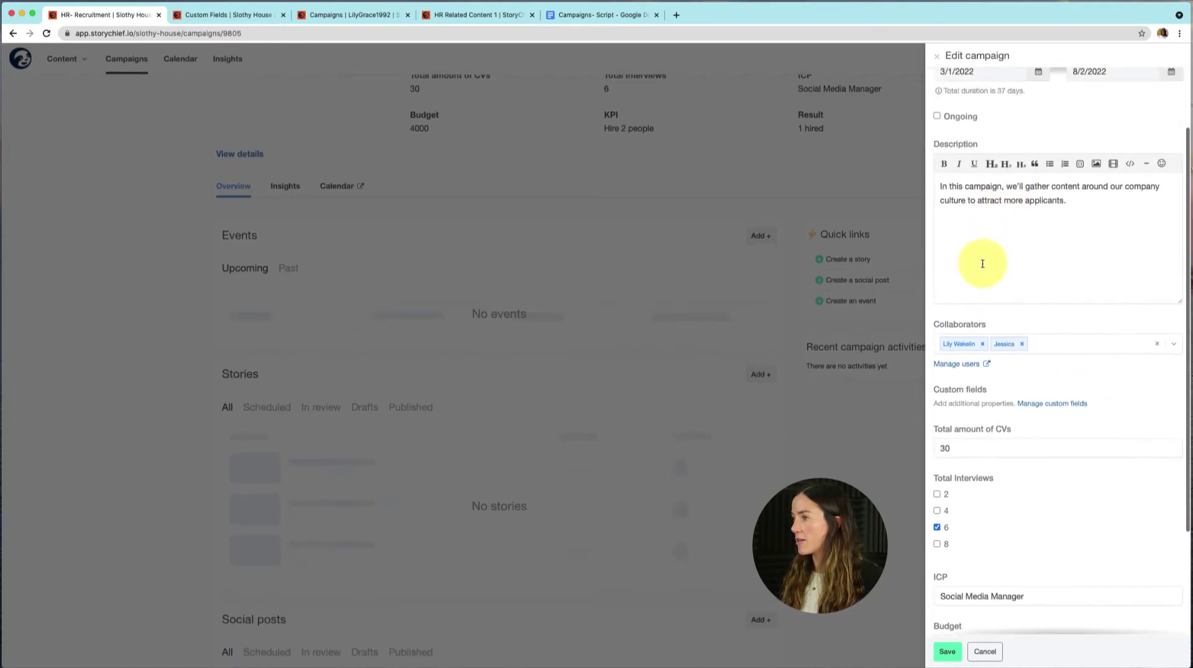
scroll(983, 263, "up", 2)
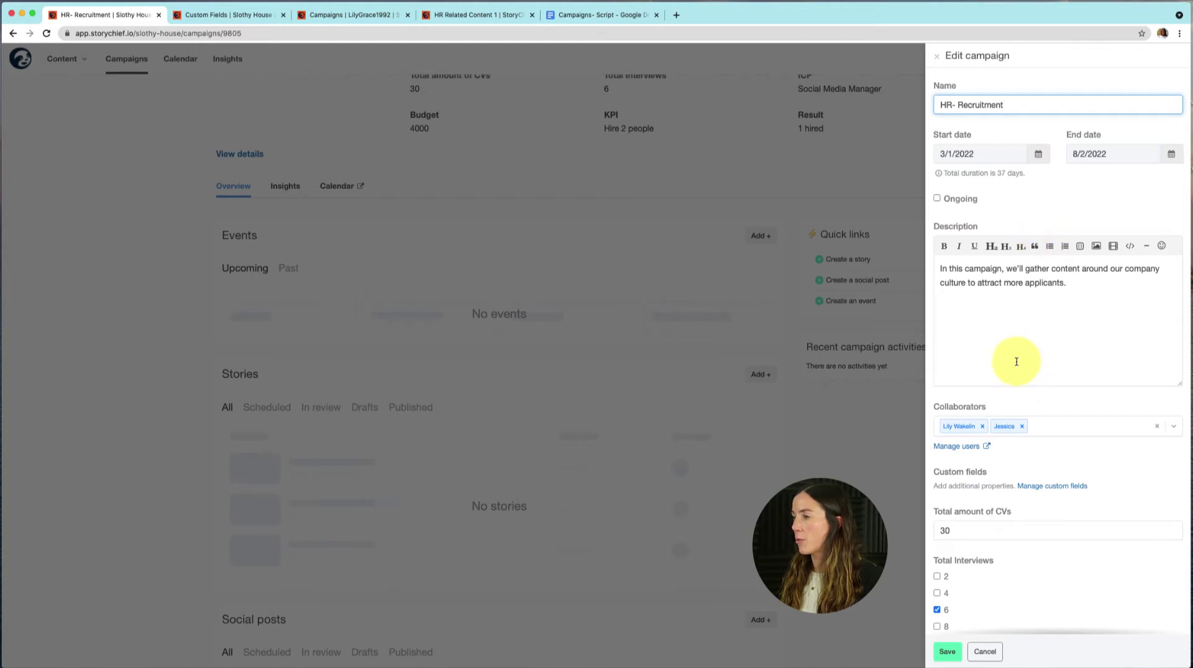
scroll(938, 57, "down", 1)
left_click(938, 58)
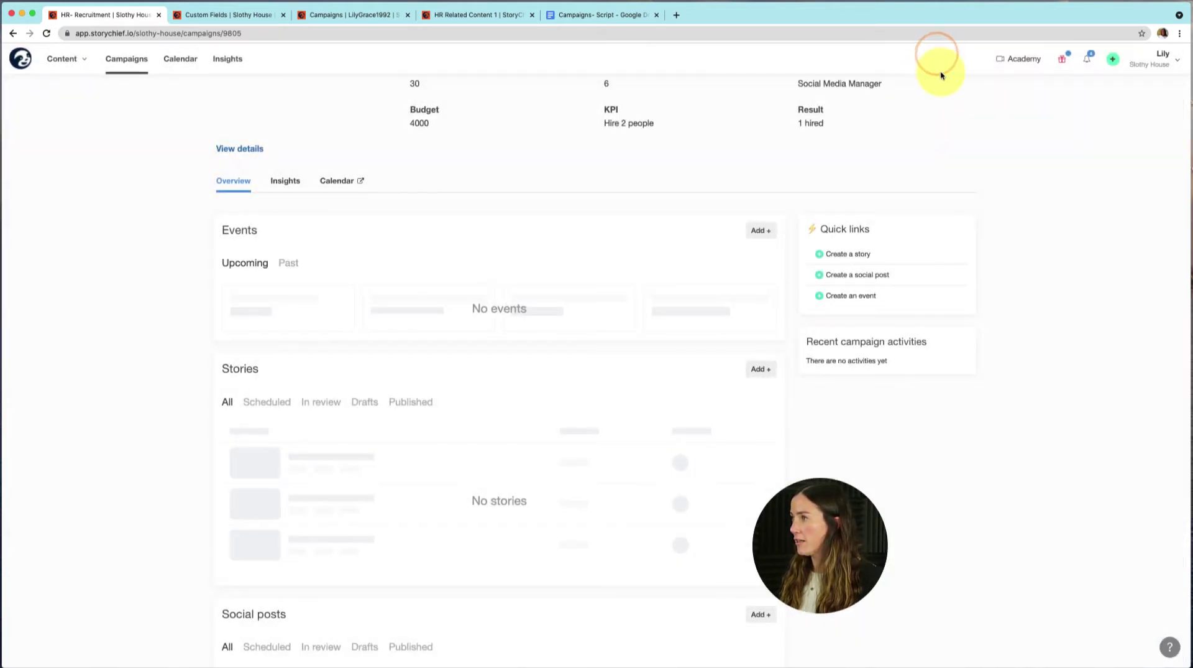
scroll(703, 276, "up", 3)
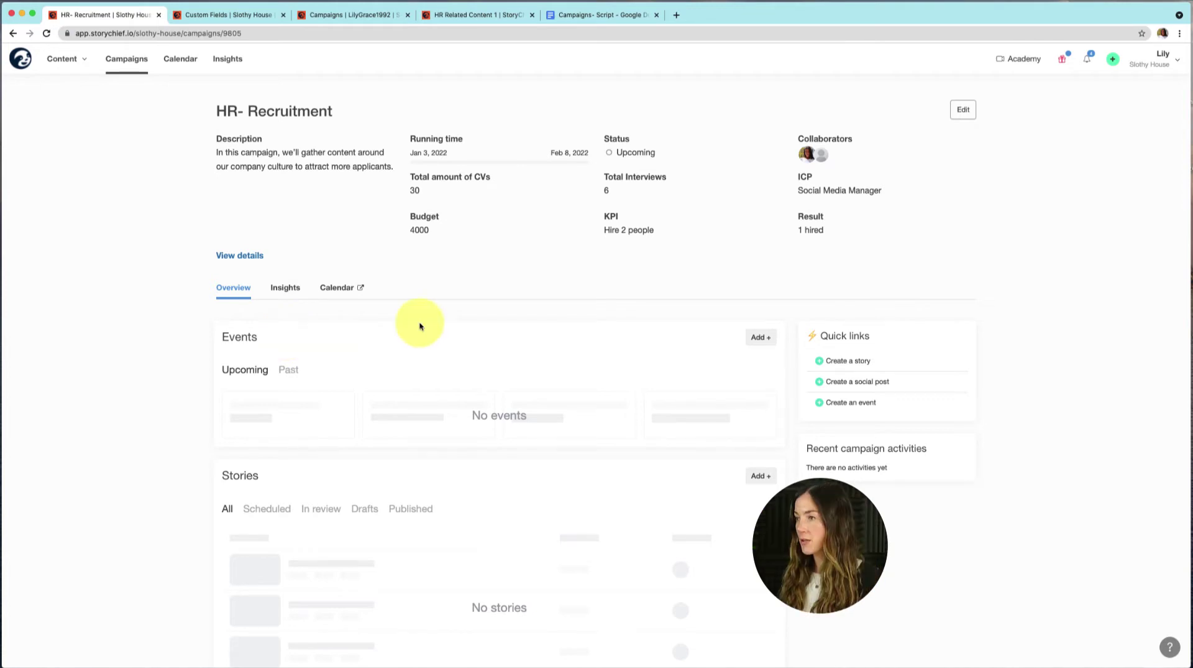
Step: Create a campaign event titled "Video launch to promote our company" with the description "Create video to promote or company and attract more applicants"
left_click(760, 342)
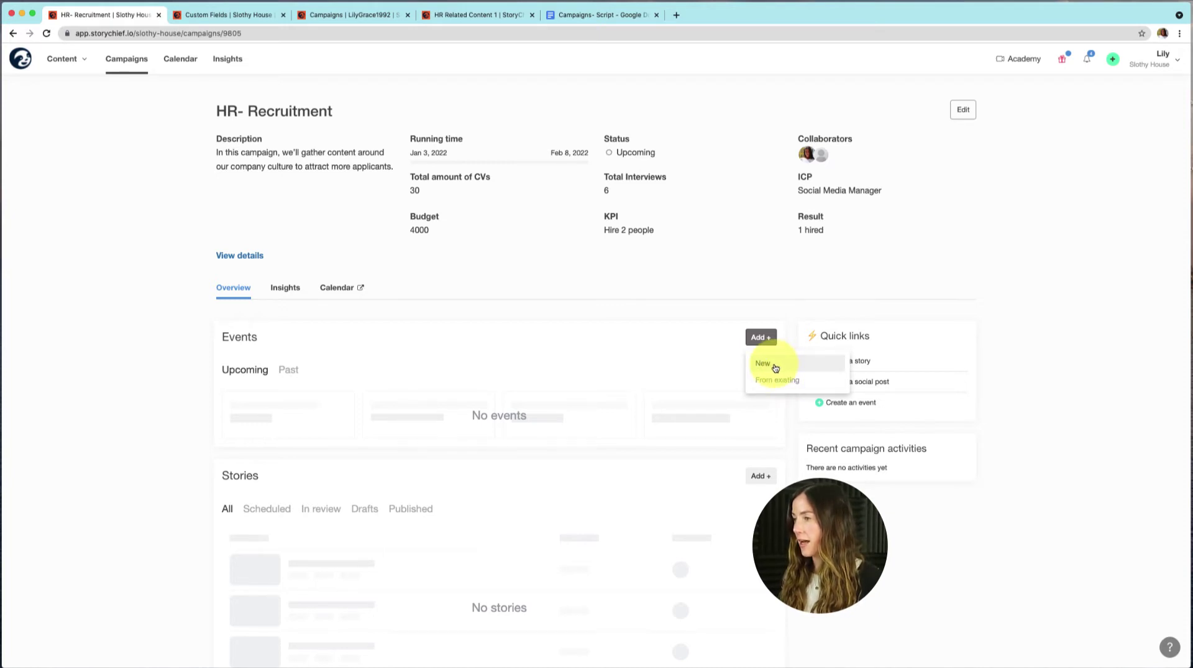
left_click(775, 366)
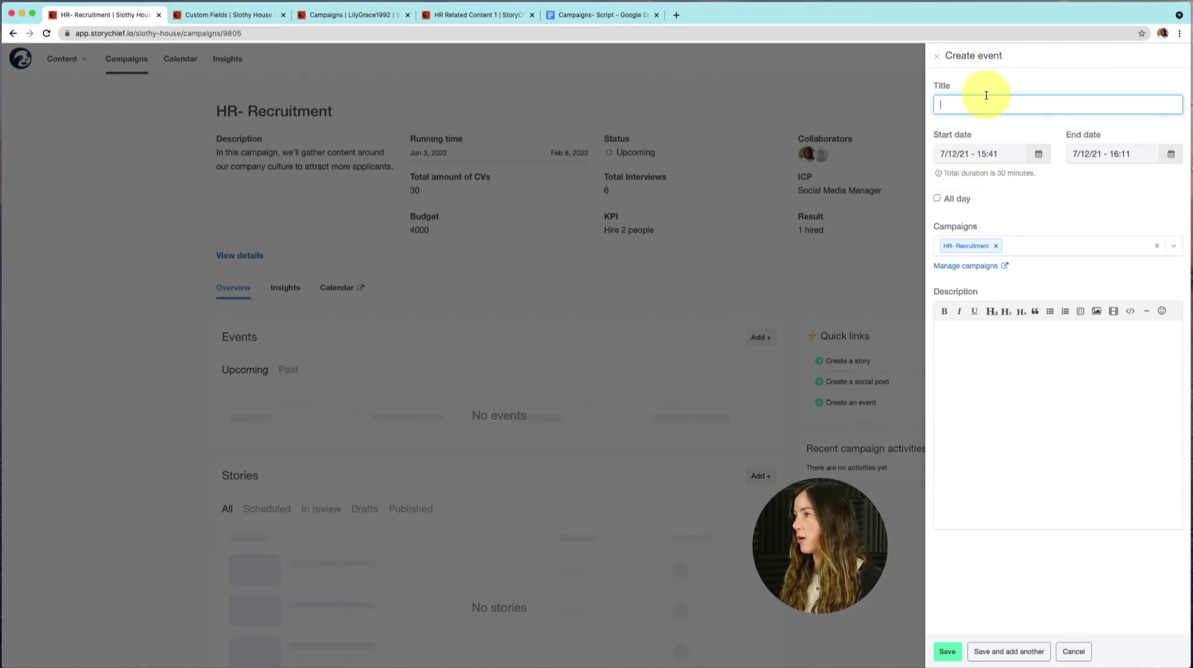
scroll(970, 103, "down", 1)
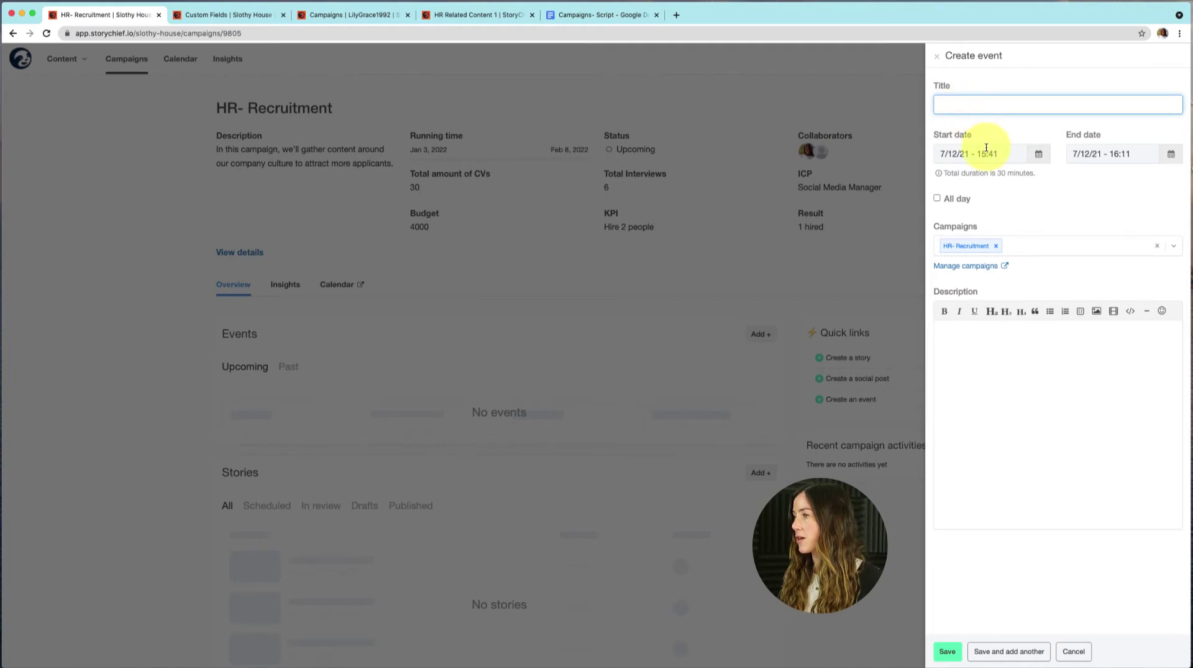
scroll(985, 147, "down", 1)
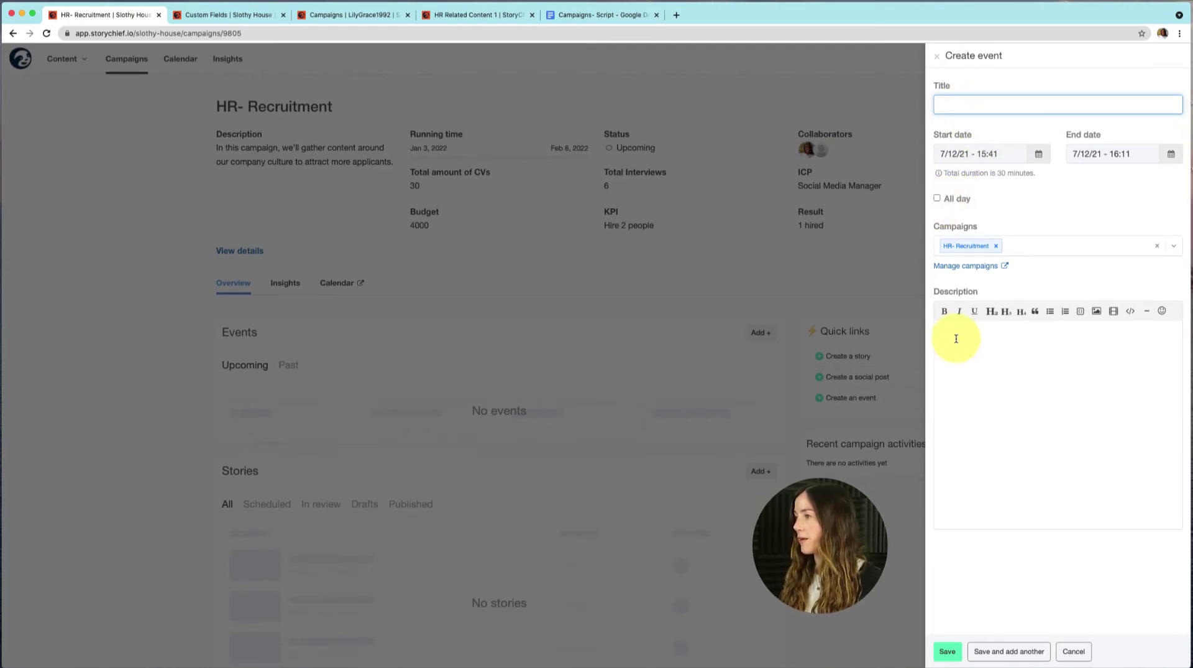
left_click(1103, 15)
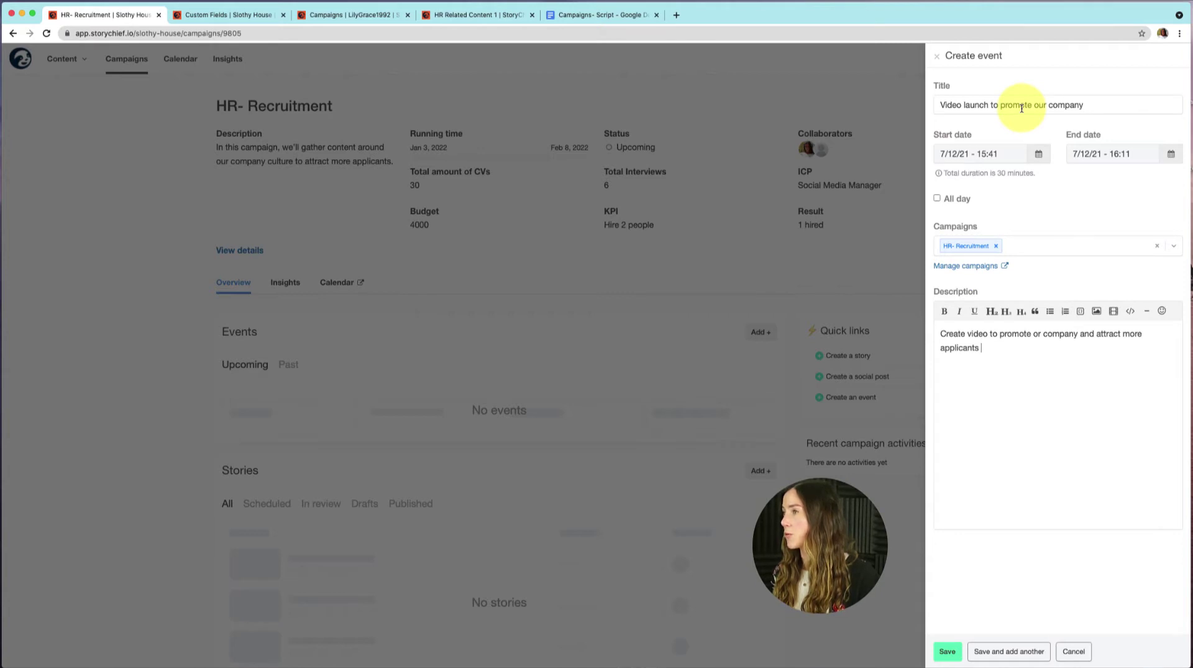
Step: Schedule the event as an all-day event on 13/1/2022 and save it
left_click(1037, 155)
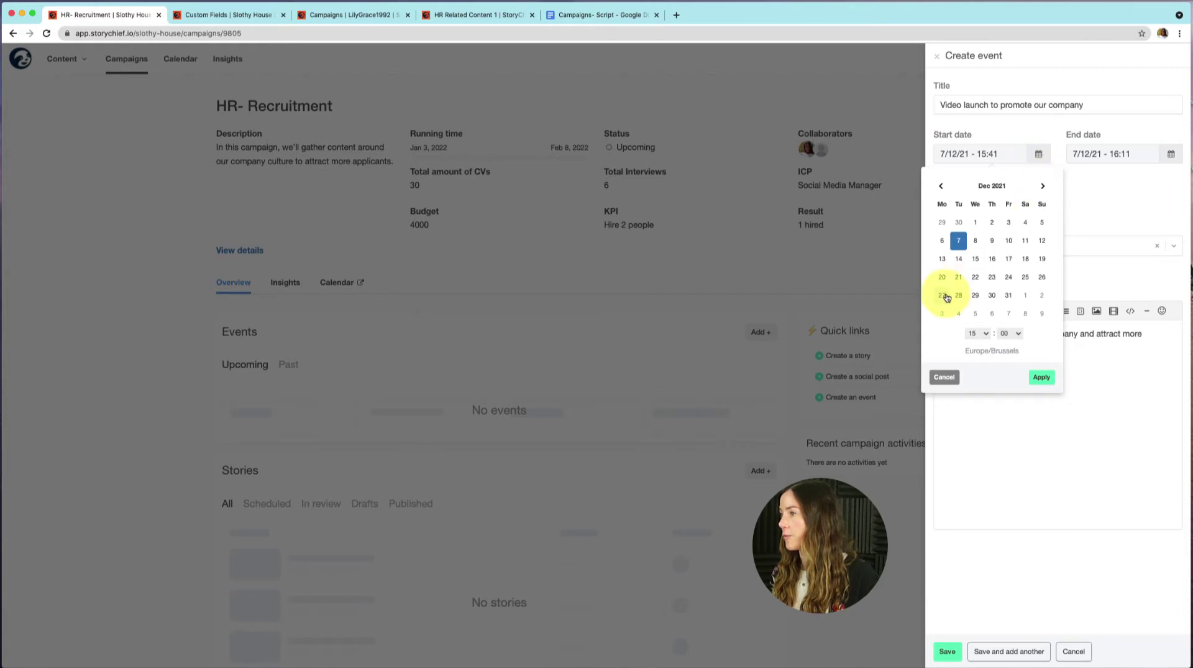
left_click(1045, 186)
left_click(1045, 187)
left_click(941, 186)
left_click(996, 257)
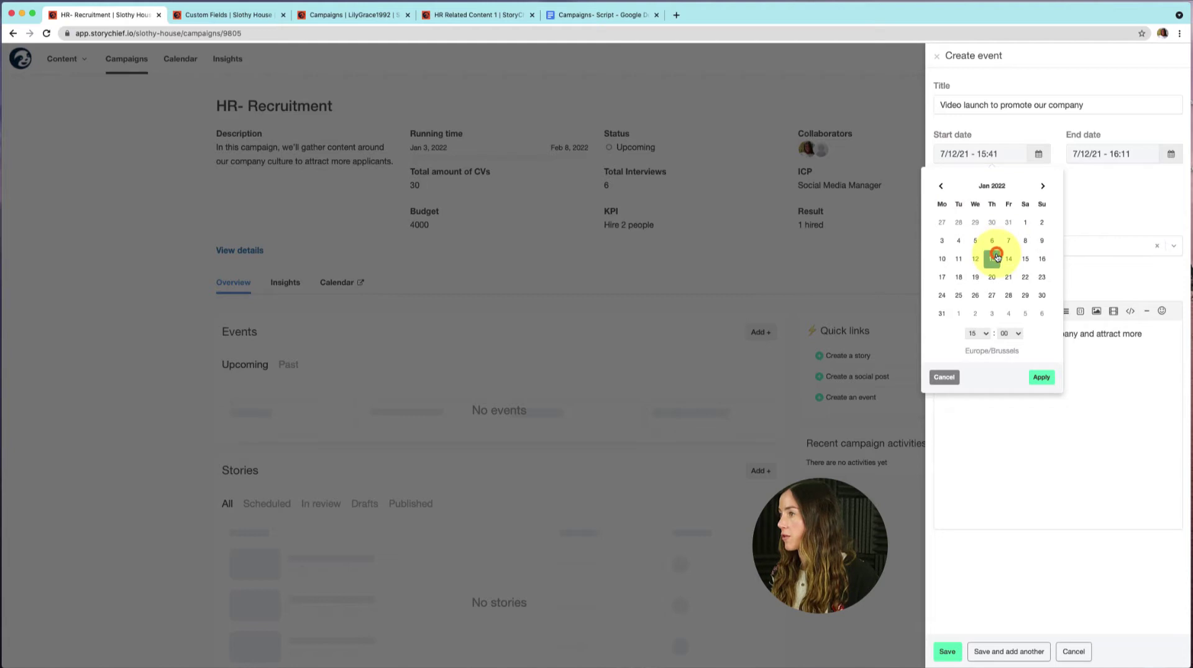
left_click(1041, 377)
left_click(937, 198)
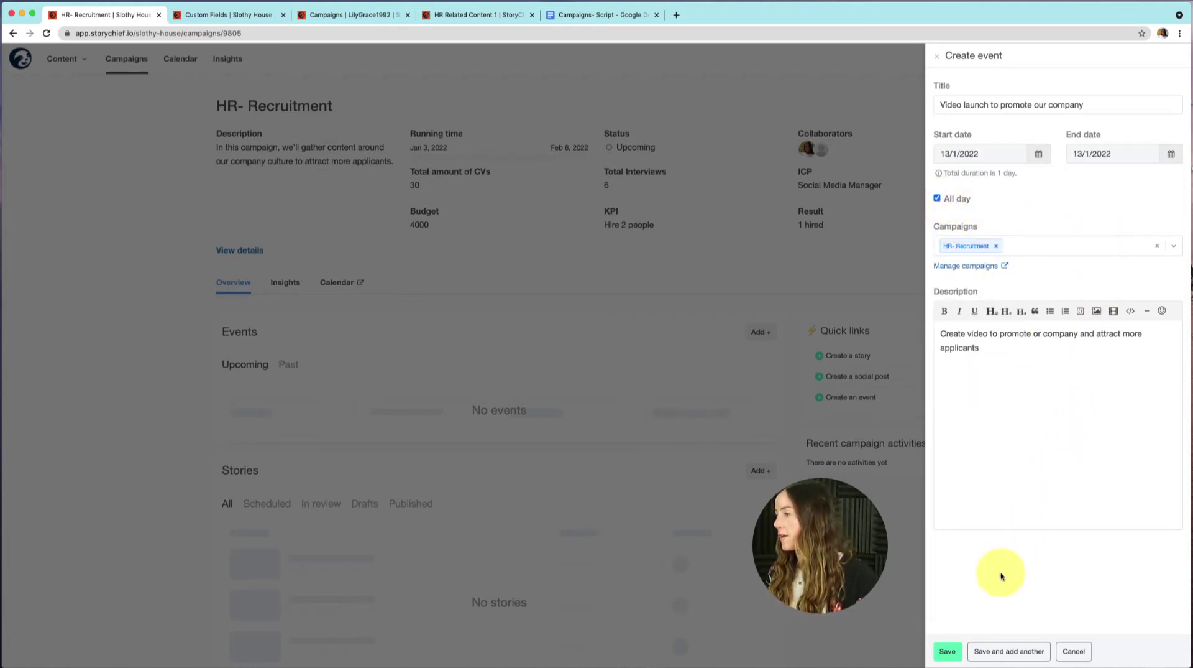
left_click(956, 656)
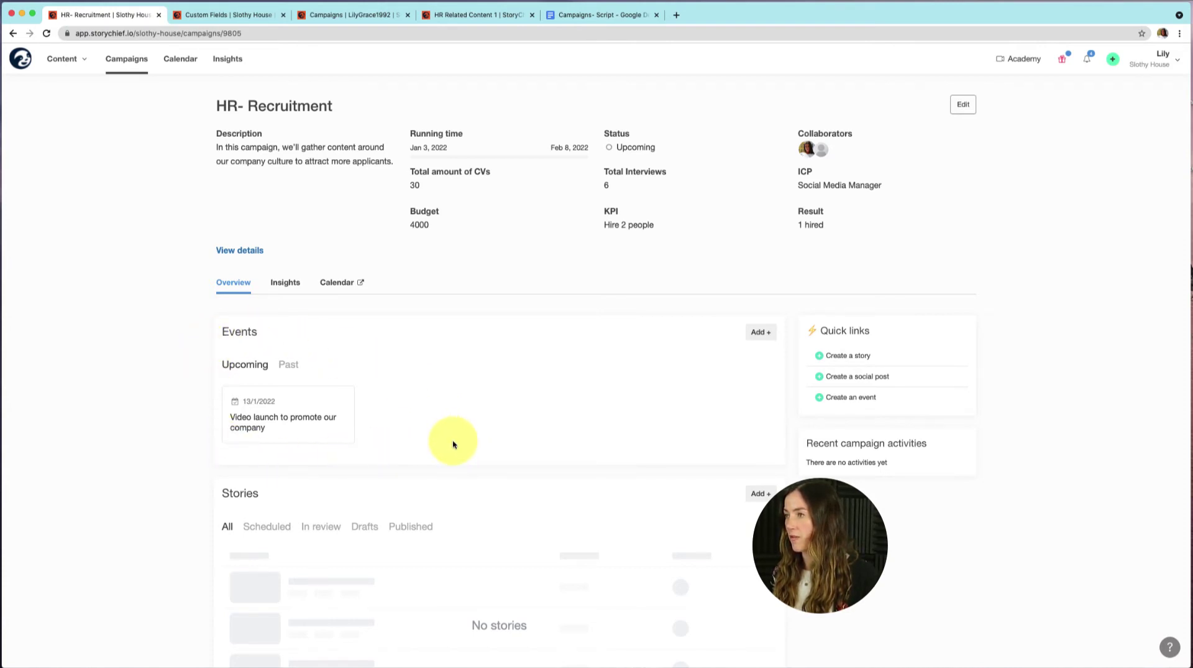
Step: Create and save a story titled "What makes our team special?" due 30/12/21 at 16:00 with SEO keyword "team", leaving the editorial brief empty
left_click(682, 285)
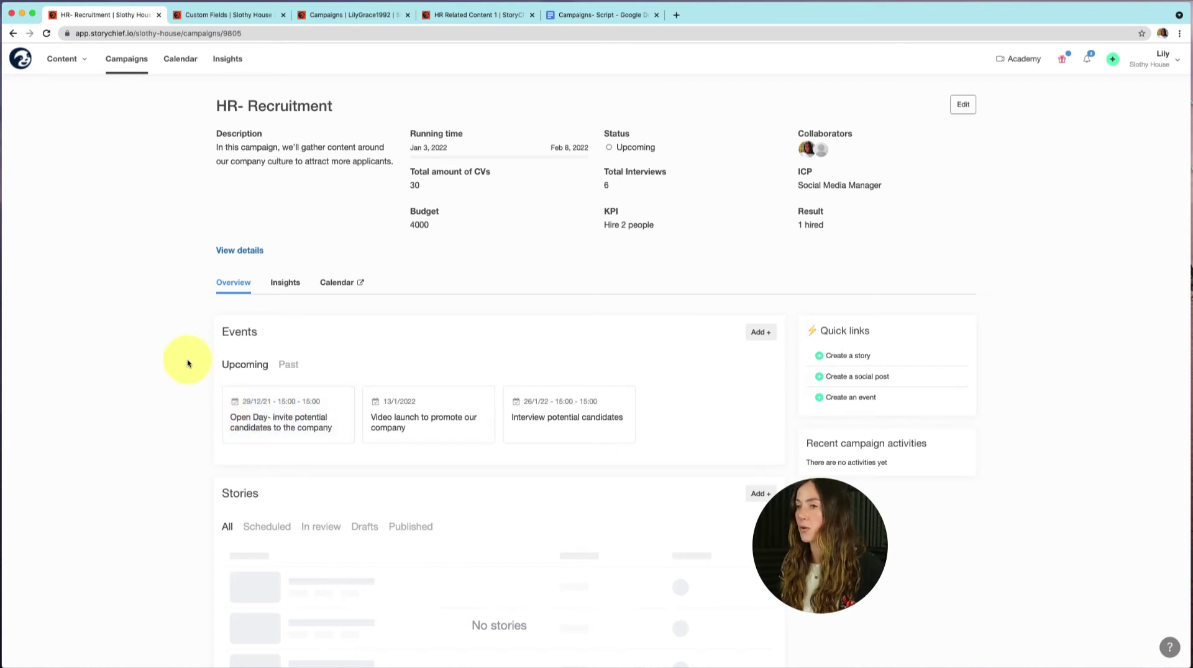
scroll(684, 319, "down", 5)
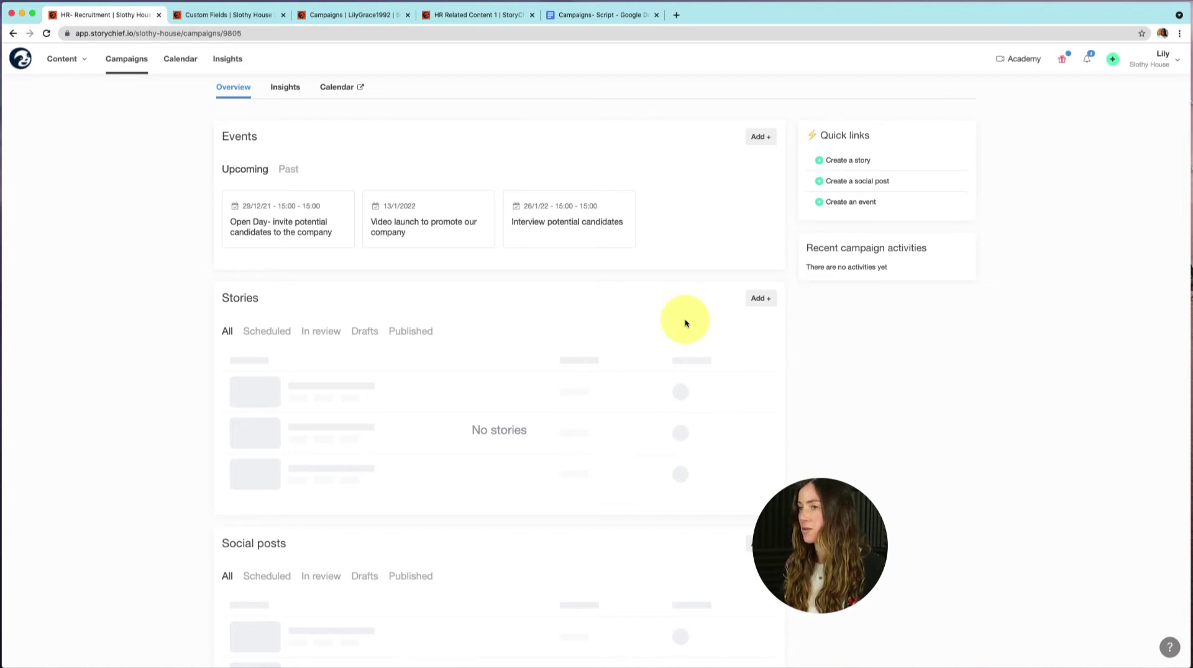
left_click(753, 304)
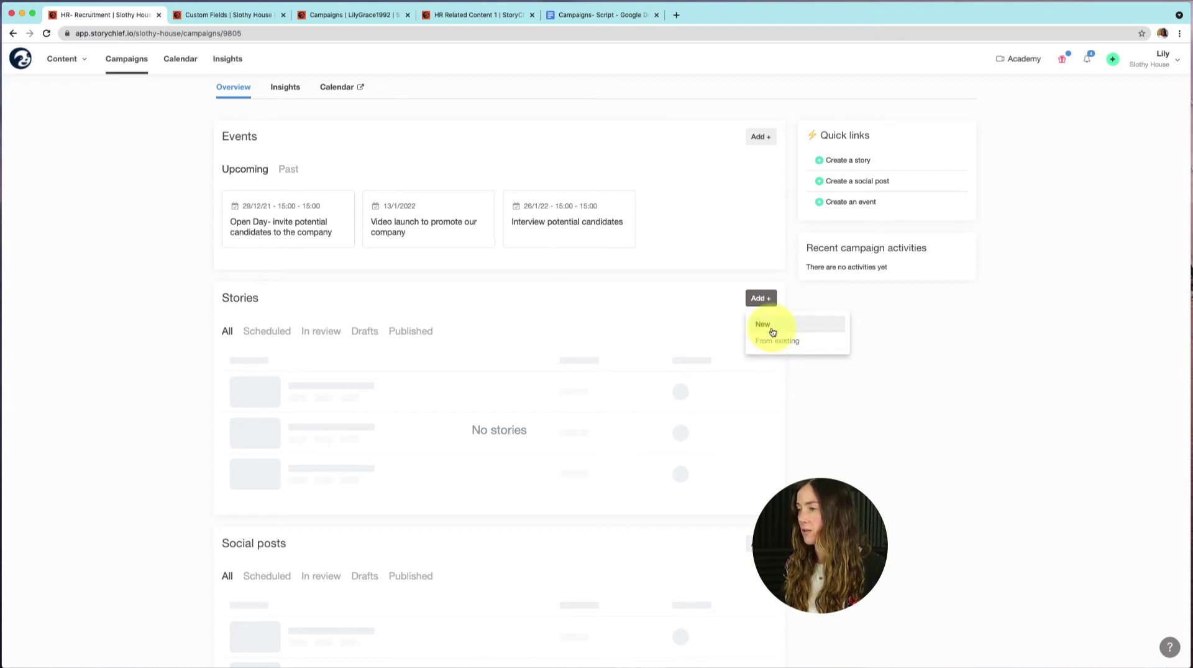
left_click(770, 328)
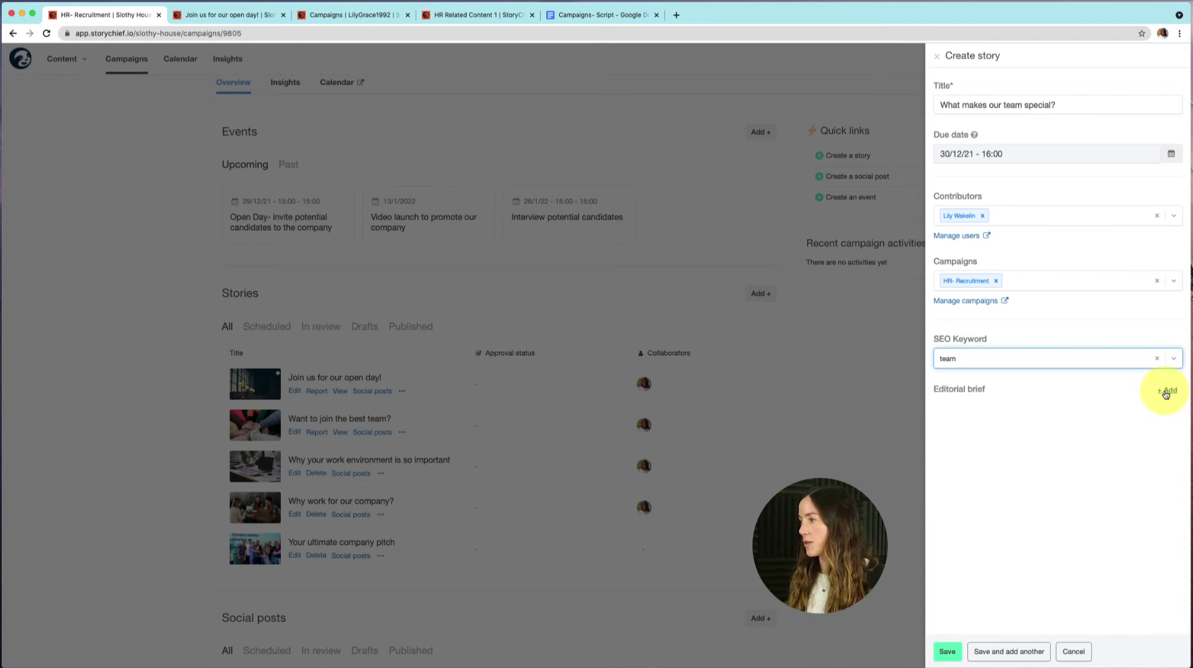
left_click(1166, 391)
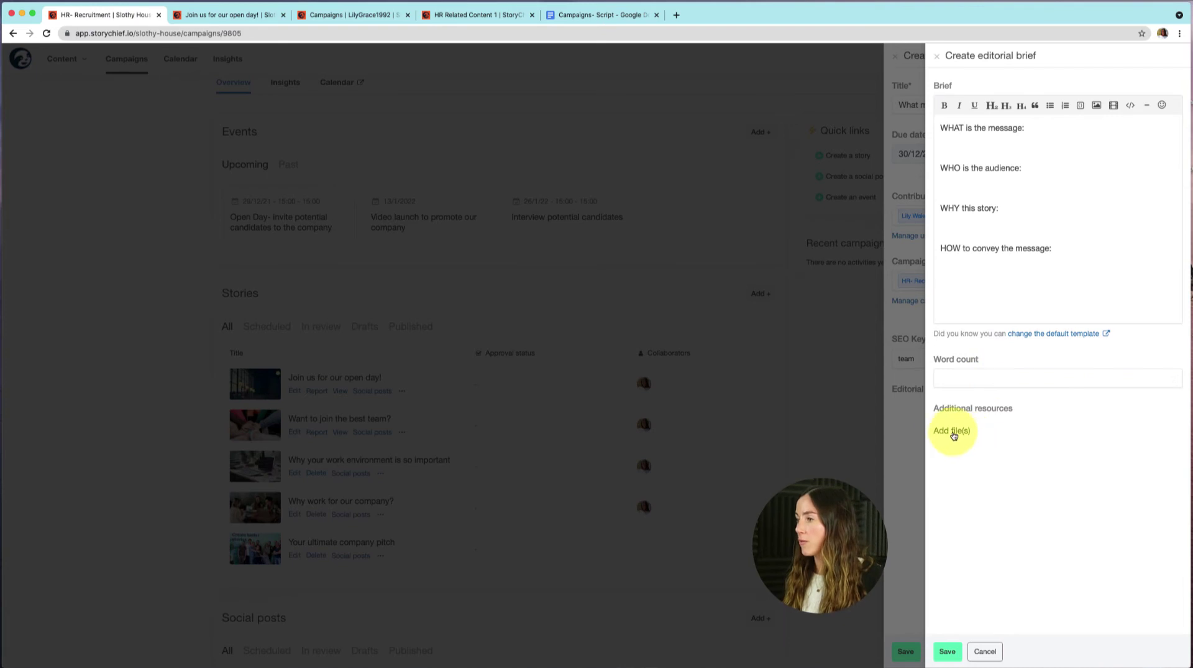
left_click(938, 58)
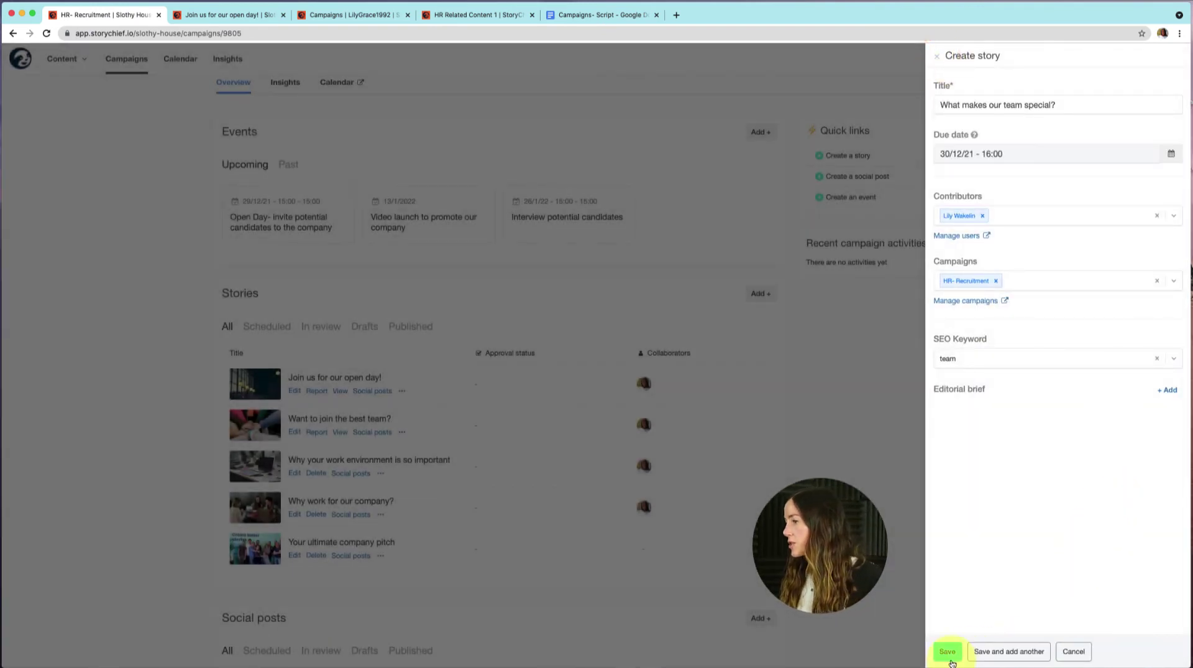
left_click(952, 660)
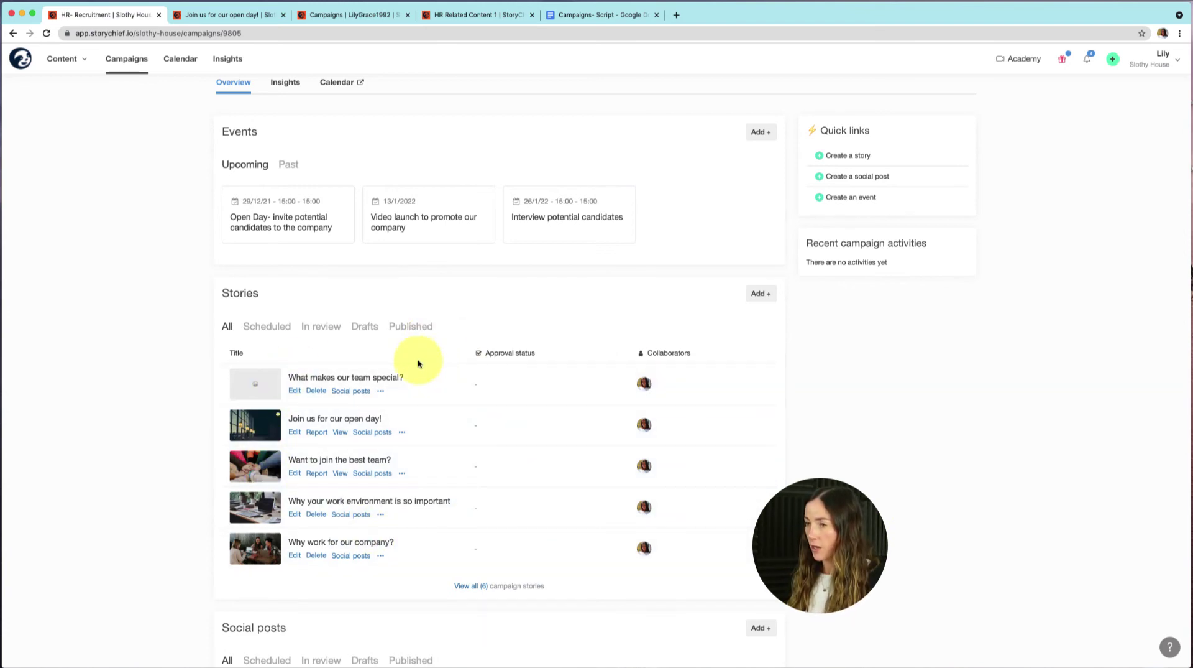
Step: Add the first listed existing social post to the campaign's social posts
scroll(223, 101, "up", 5)
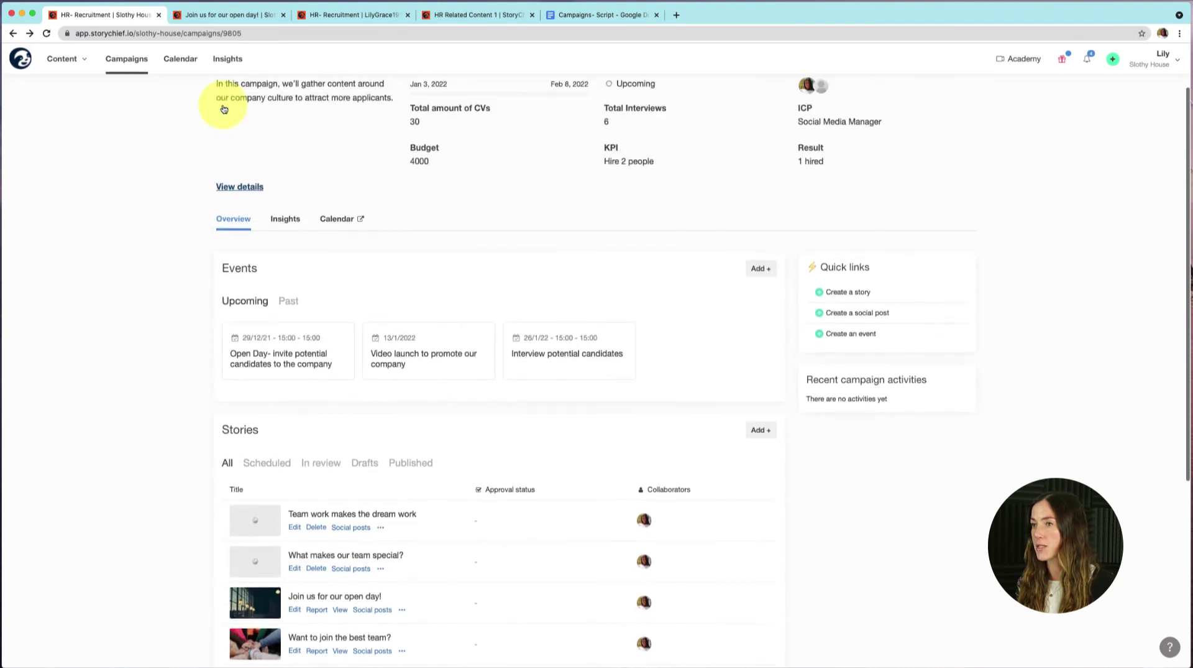
scroll(224, 109, "up", 2)
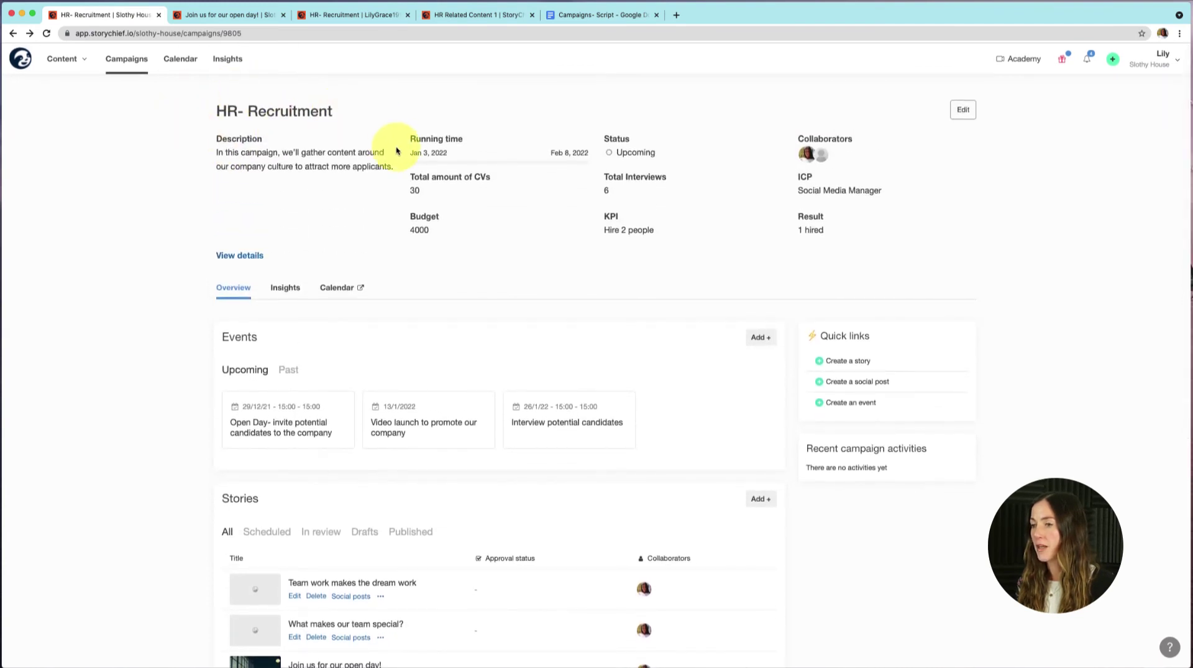
scroll(397, 151, "down", 10)
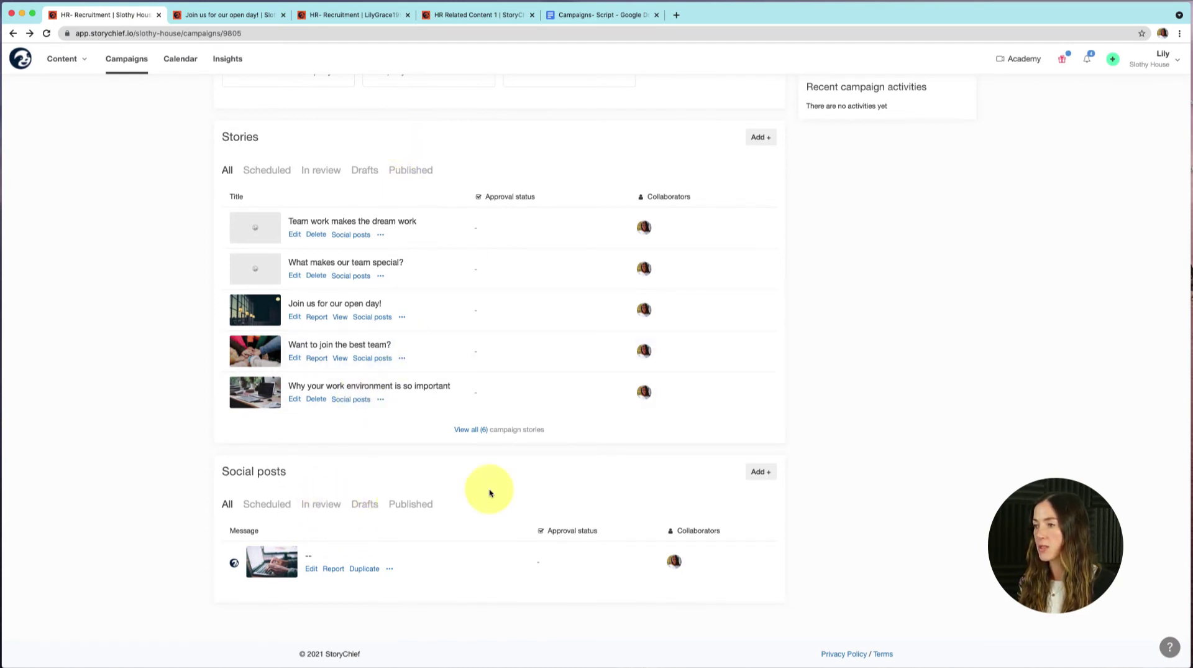
left_click(758, 473)
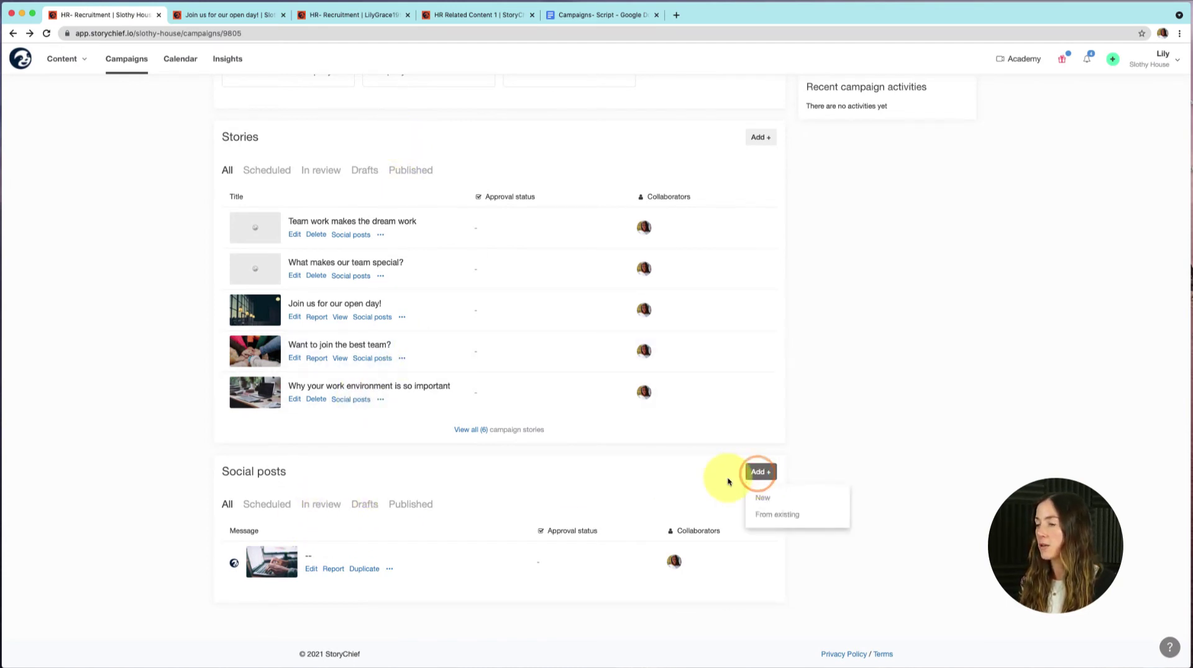
left_click(787, 516)
left_click(790, 529)
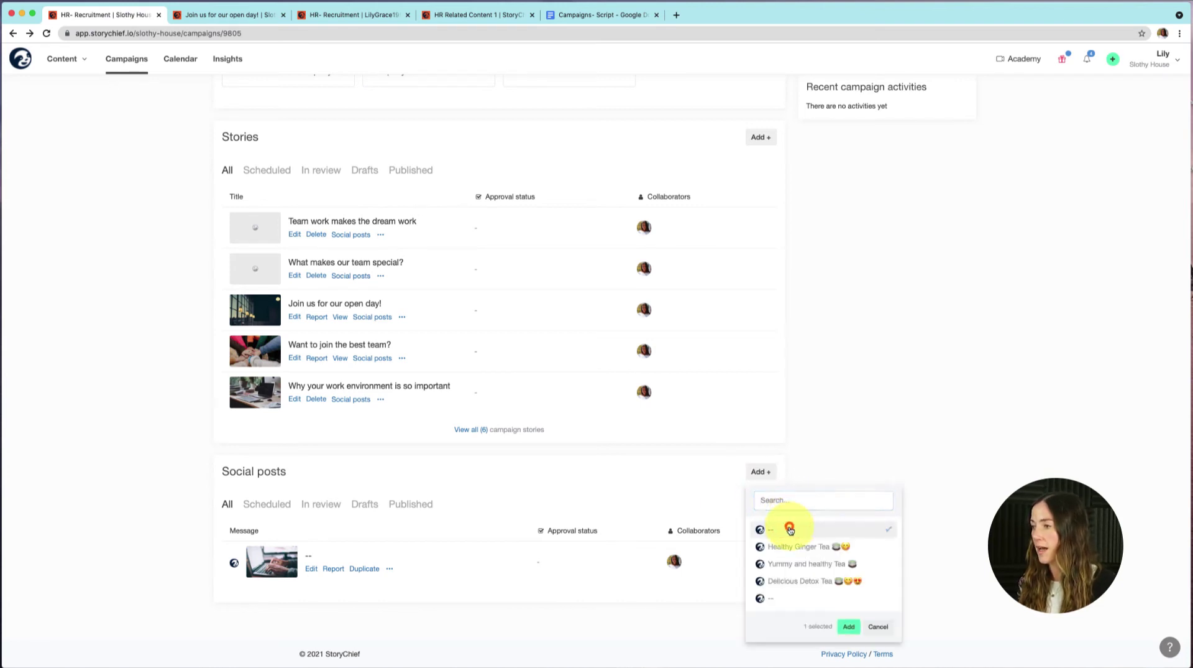
left_click(847, 627)
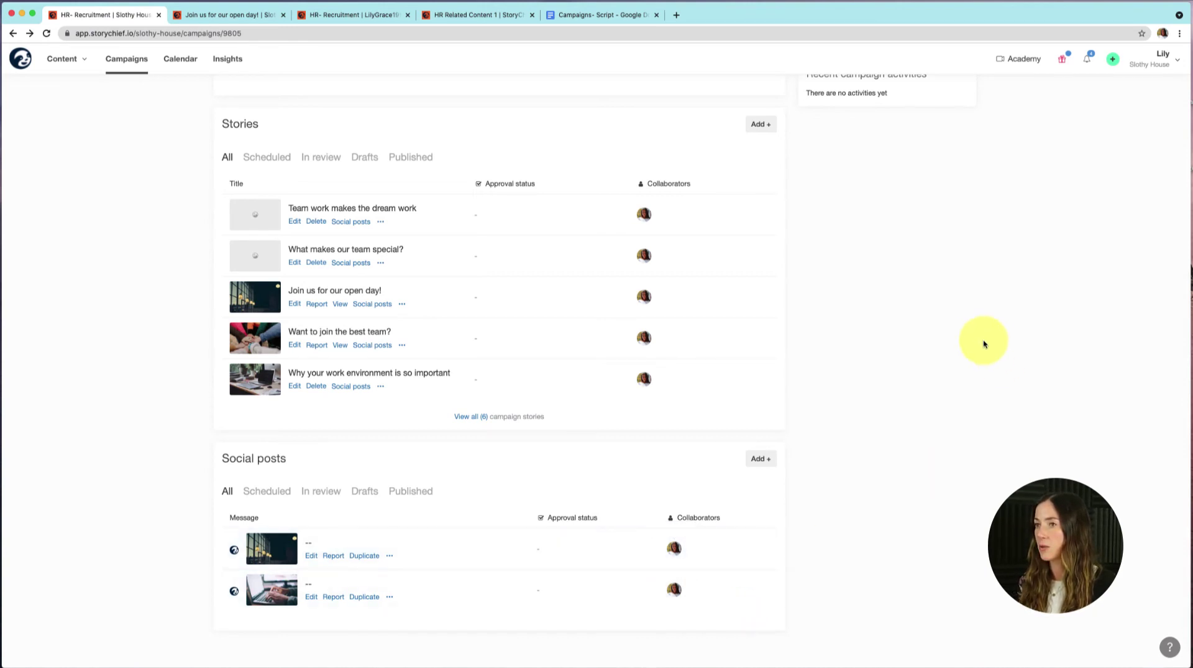
Step: Examine the HR- Recruitment campaign's insights, covering story performance, social media performance, the audience breakdown and the top stories and posts
scroll(978, 341, "up", 6)
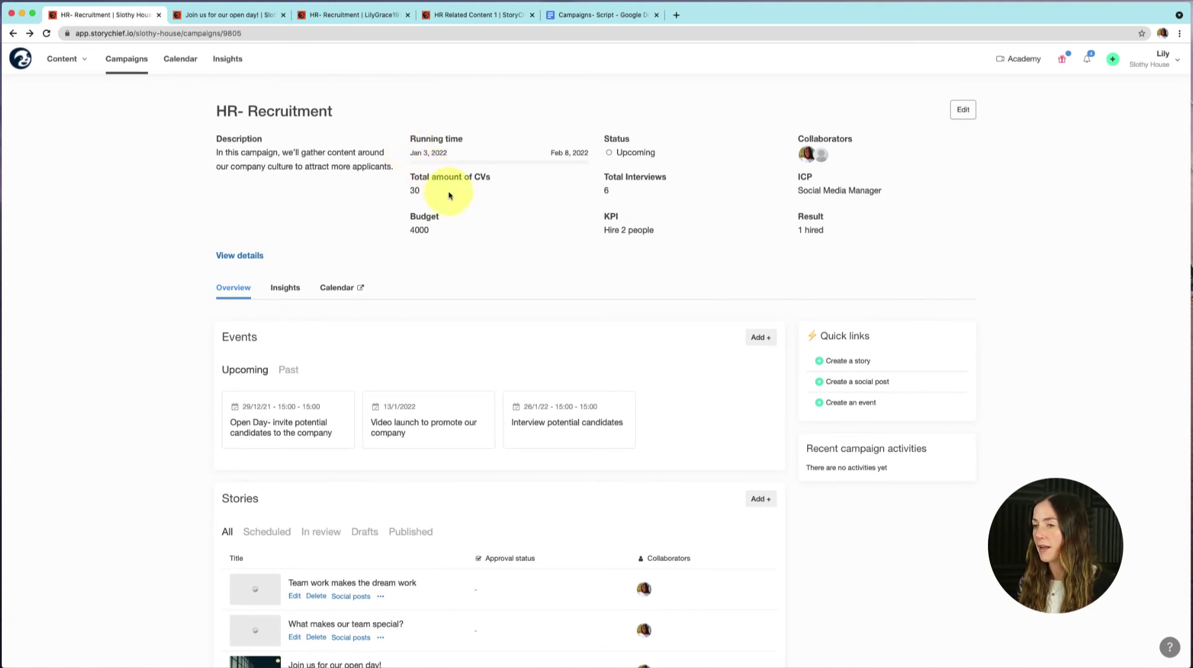
scroll(450, 196, "down", 3)
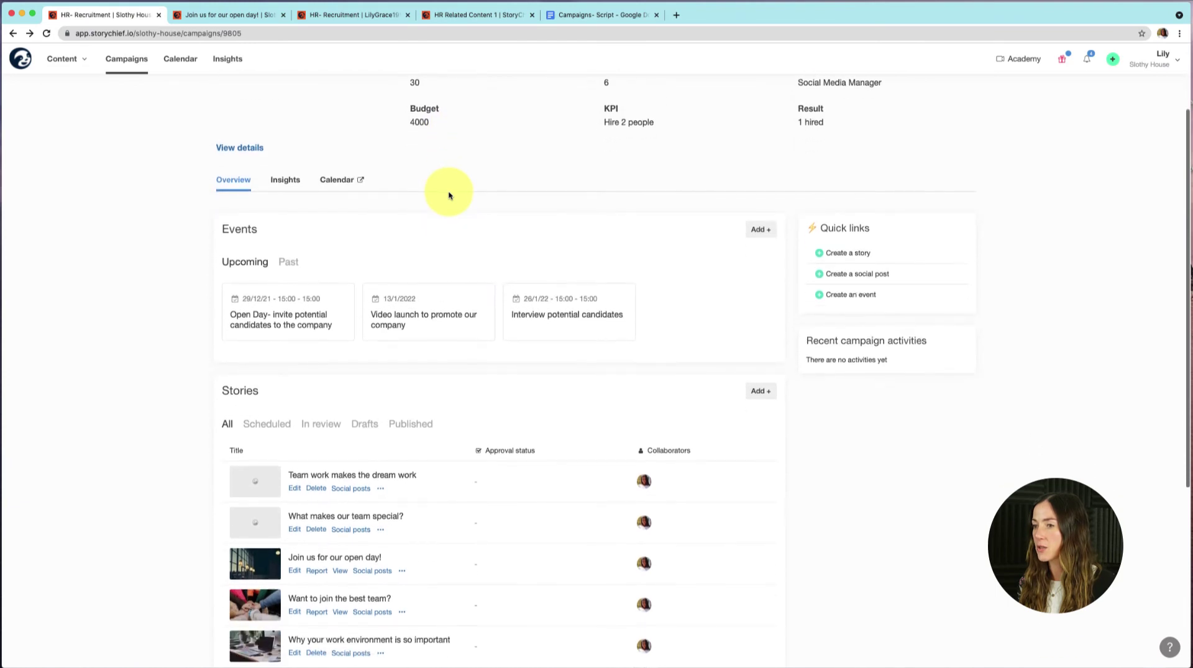
scroll(450, 195, "up", 3)
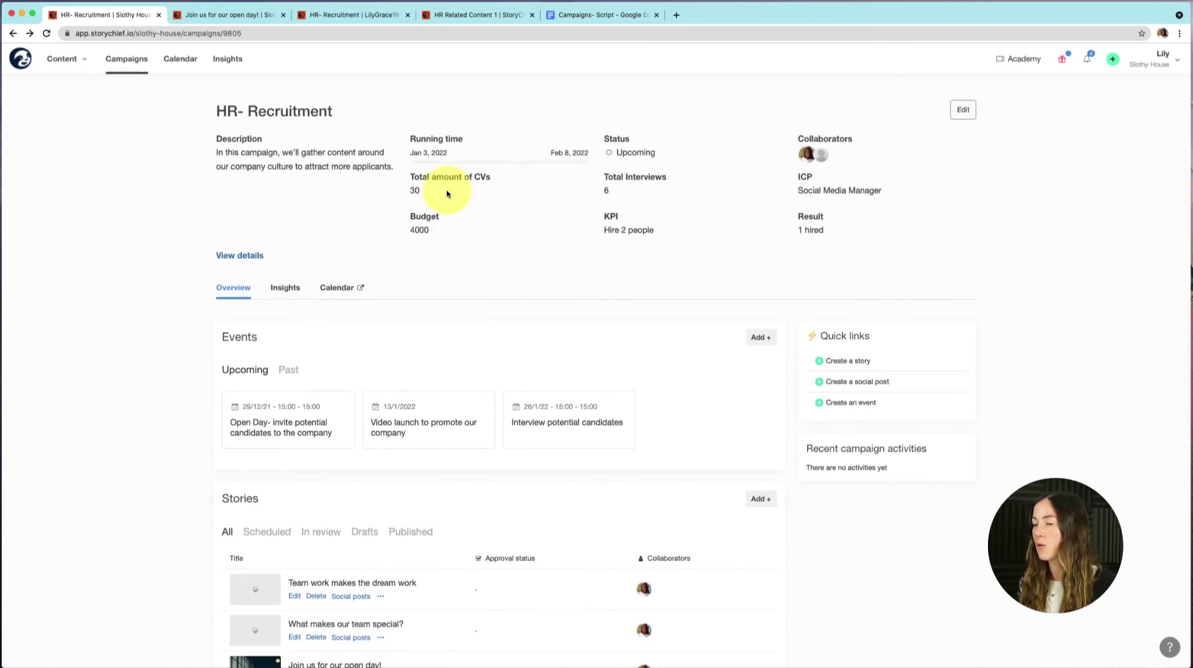
scroll(739, 307, "down", 1)
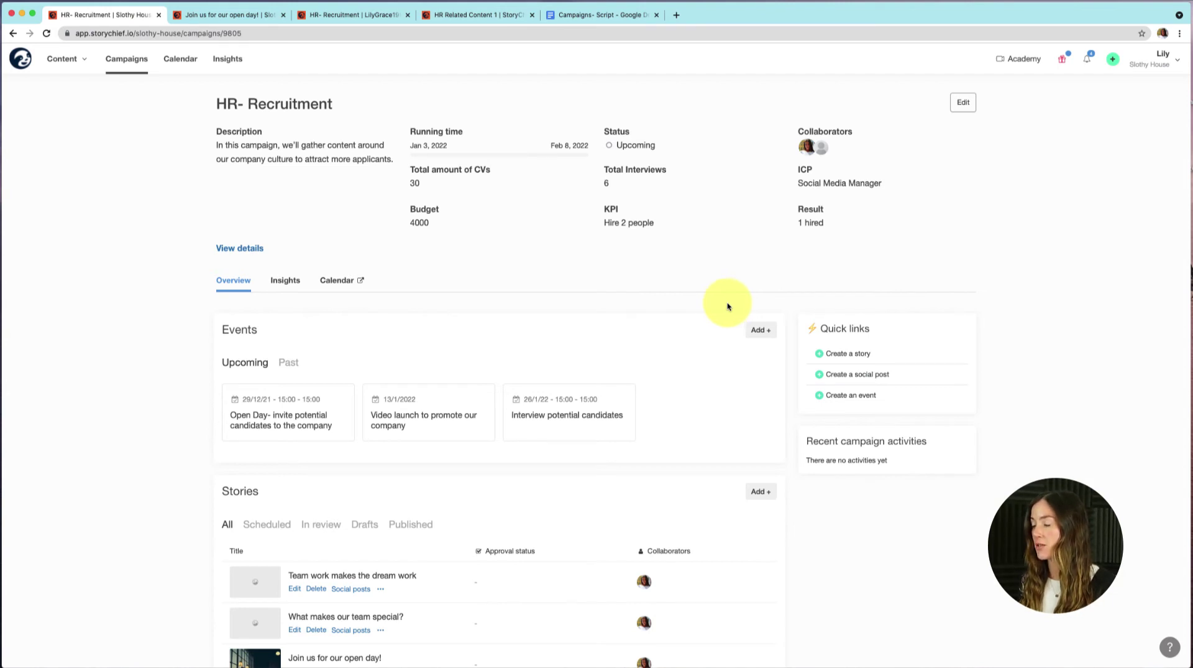
left_click(291, 280)
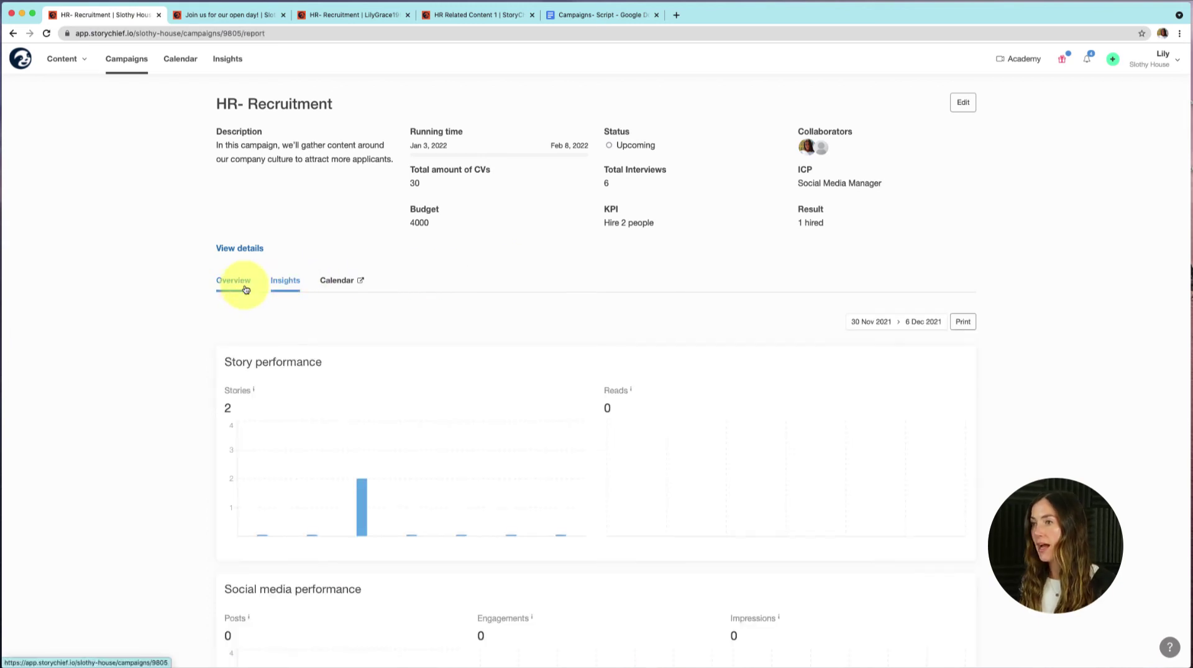
scroll(144, 310, "down", 3)
scroll(147, 311, "down", 2)
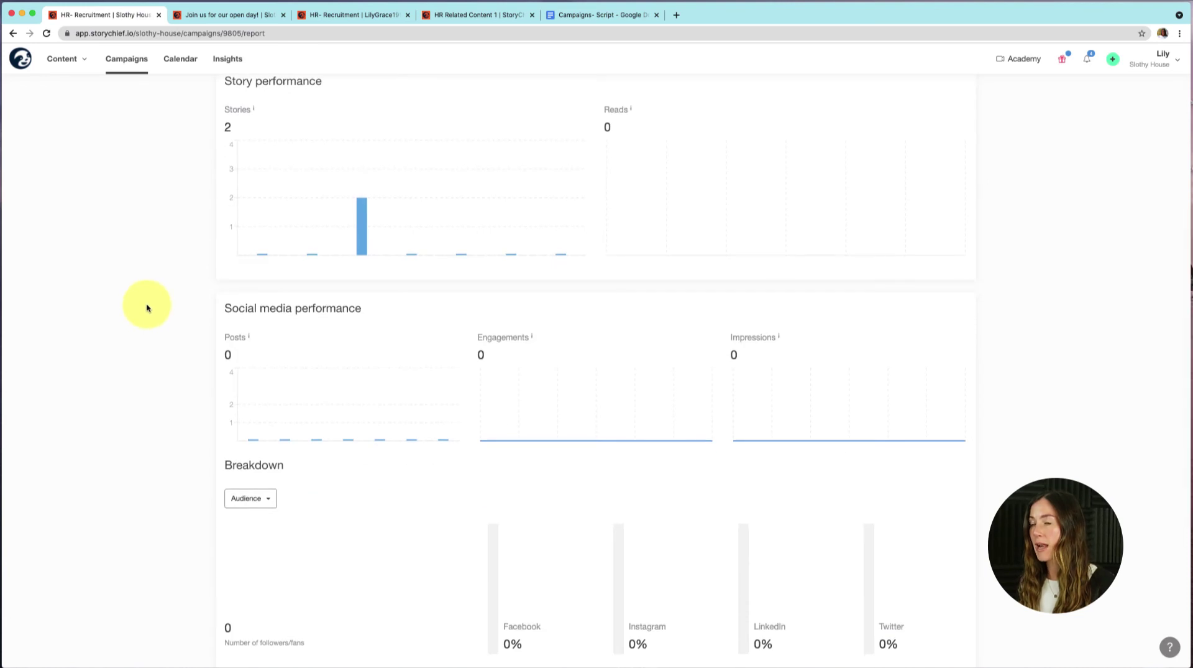
scroll(148, 307, "down", 3)
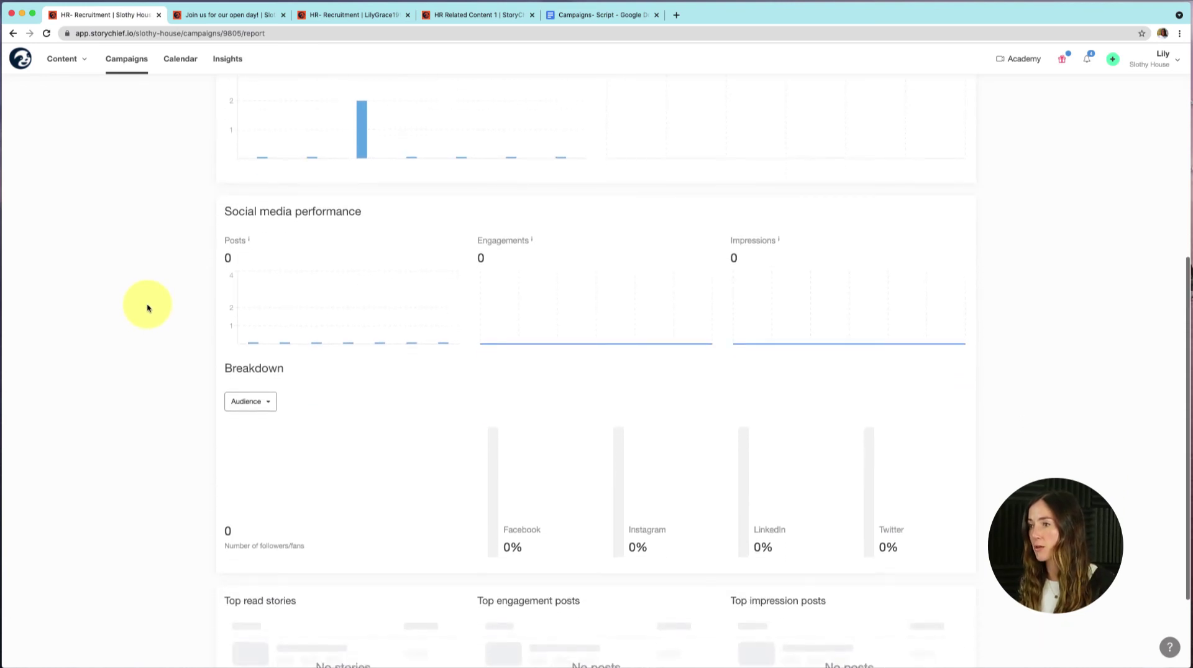
scroll(147, 307, "down", 2)
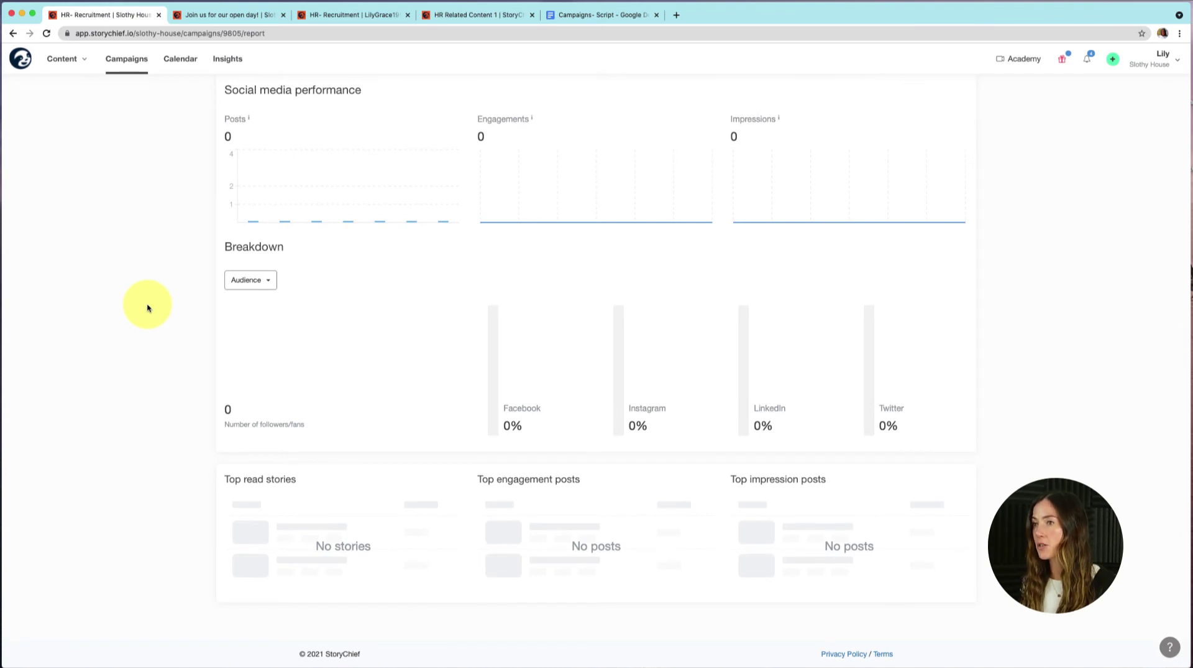
scroll(148, 307, "up", 2)
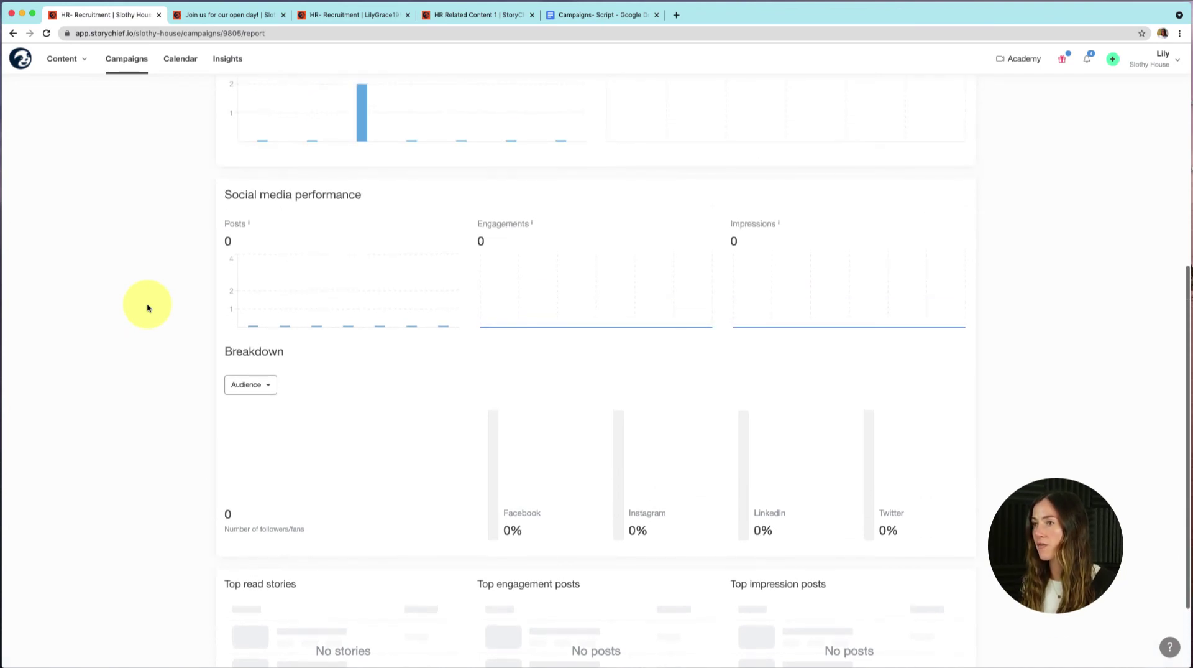
scroll(148, 307, "up", 2)
scroll(148, 307, "up", 5)
Step: Switch to the HR Related Content 1 campaign's insights, show the social media breakdown by Impressions, and review the top stories and posts
key("super+4")
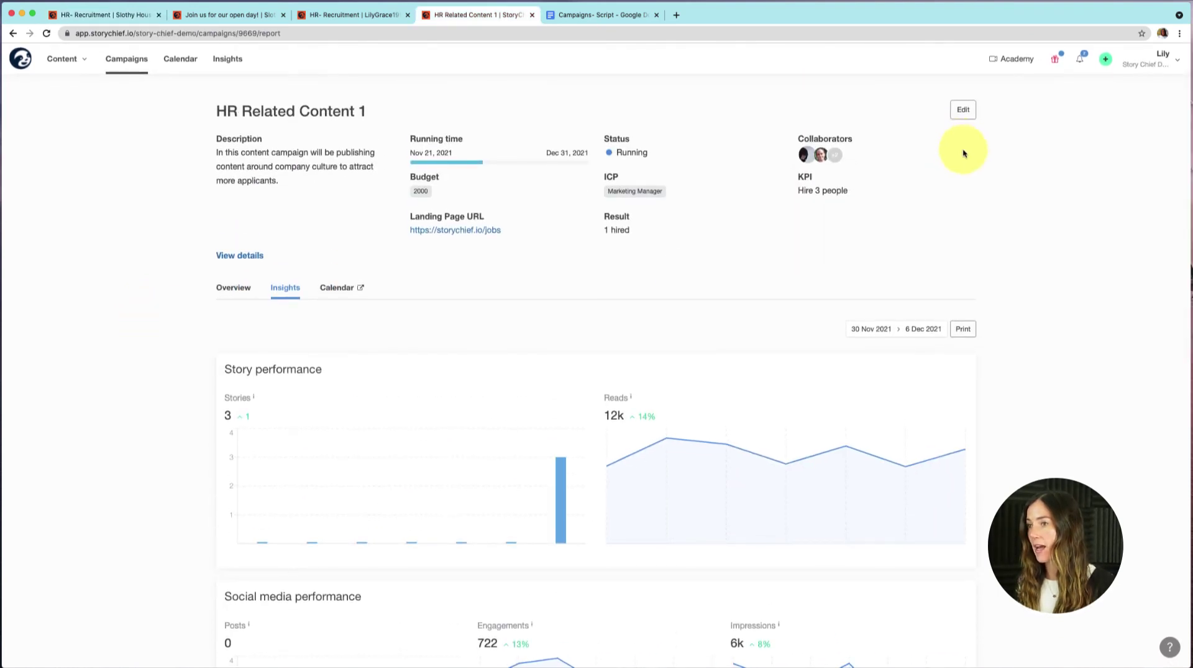
scroll(961, 151, "down", 3)
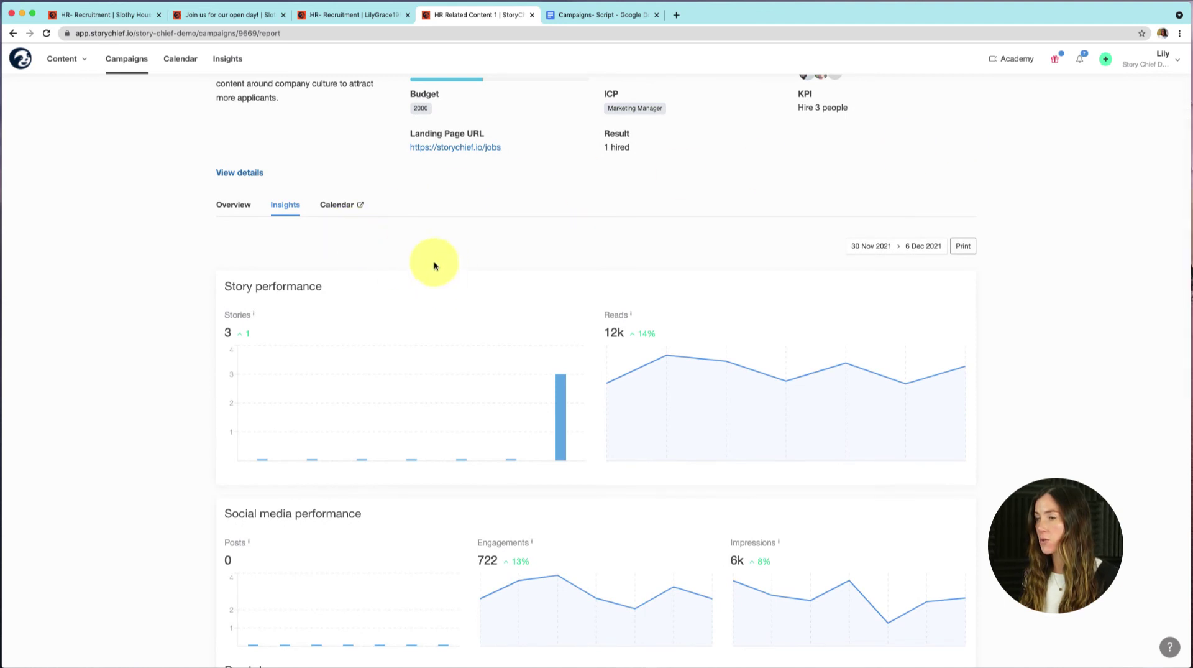
scroll(410, 274, "down", 10)
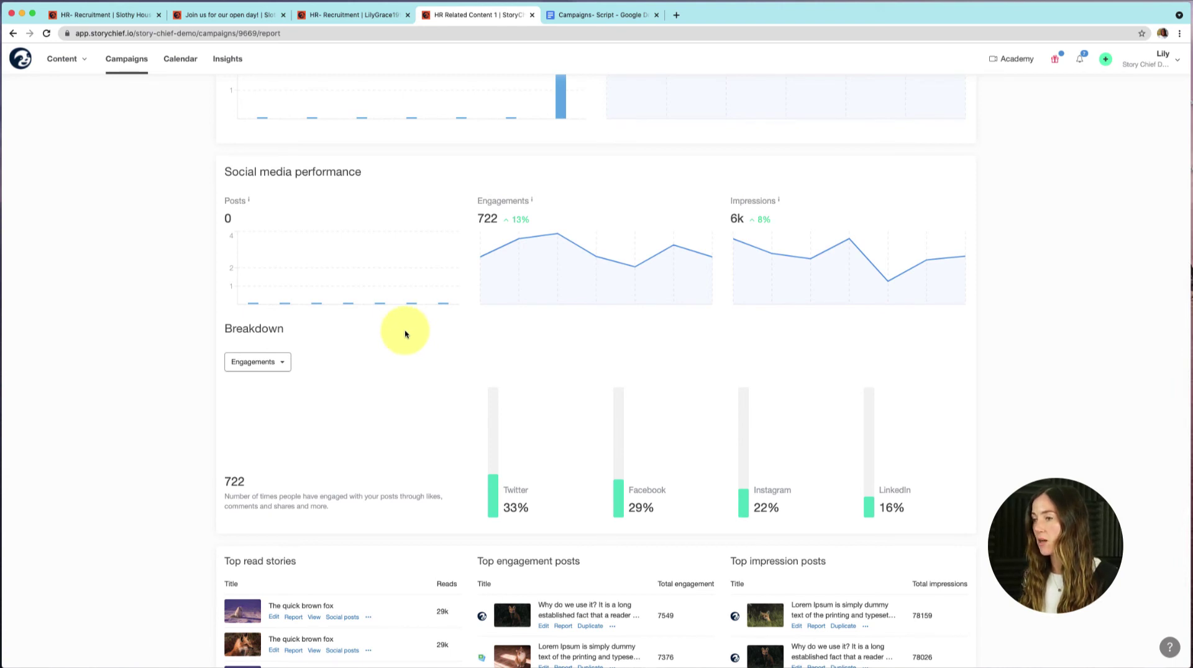
scroll(405, 329, "down", 1)
left_click(266, 317)
left_click(267, 365)
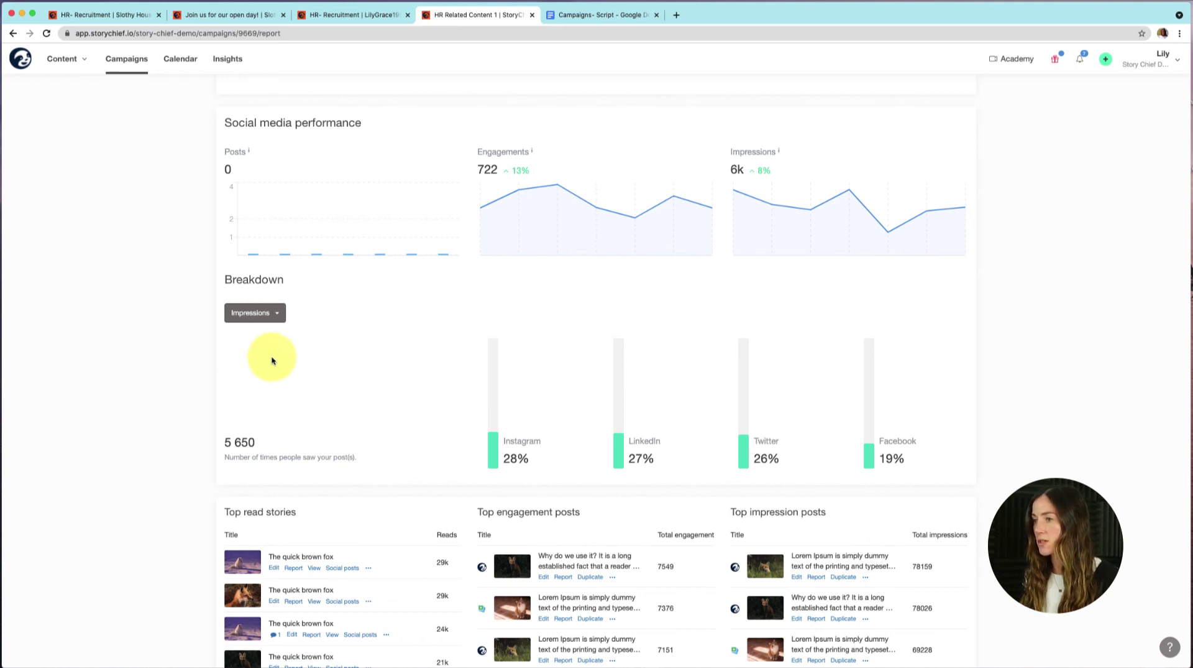
scroll(272, 360, "down", 2)
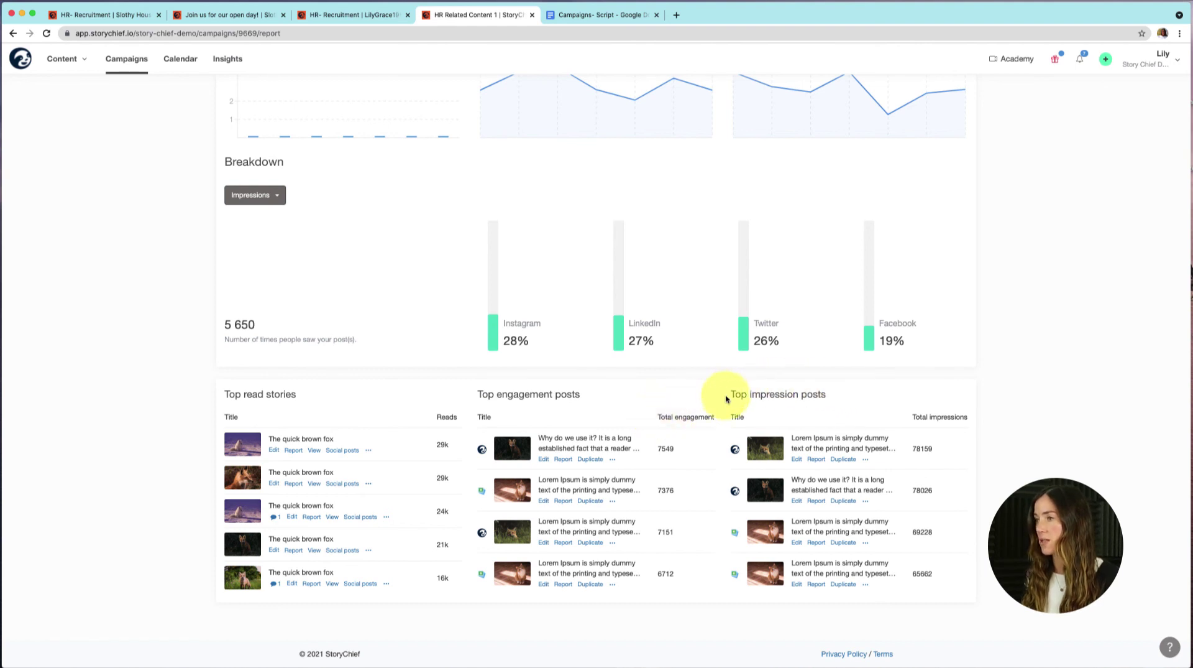
Step: Set the date range of the HR Related Content 1 insights to 1 Nov 2021 through 30 Nov 2021 and apply it
scroll(1032, 237, "up", 6)
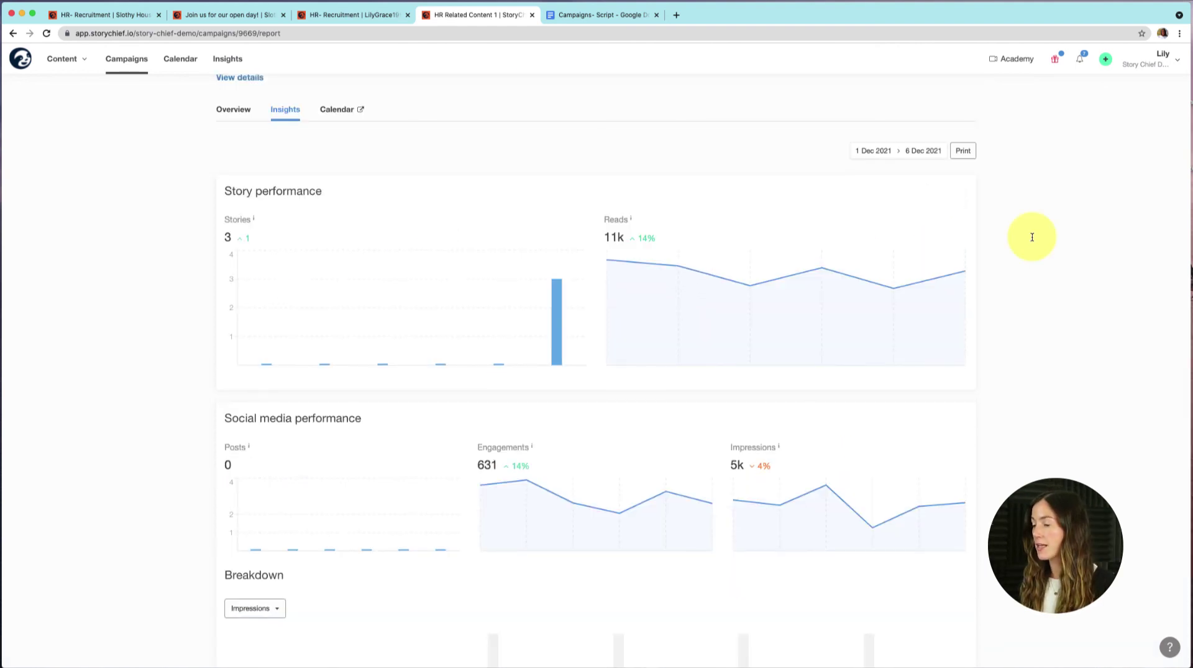
left_click(906, 152)
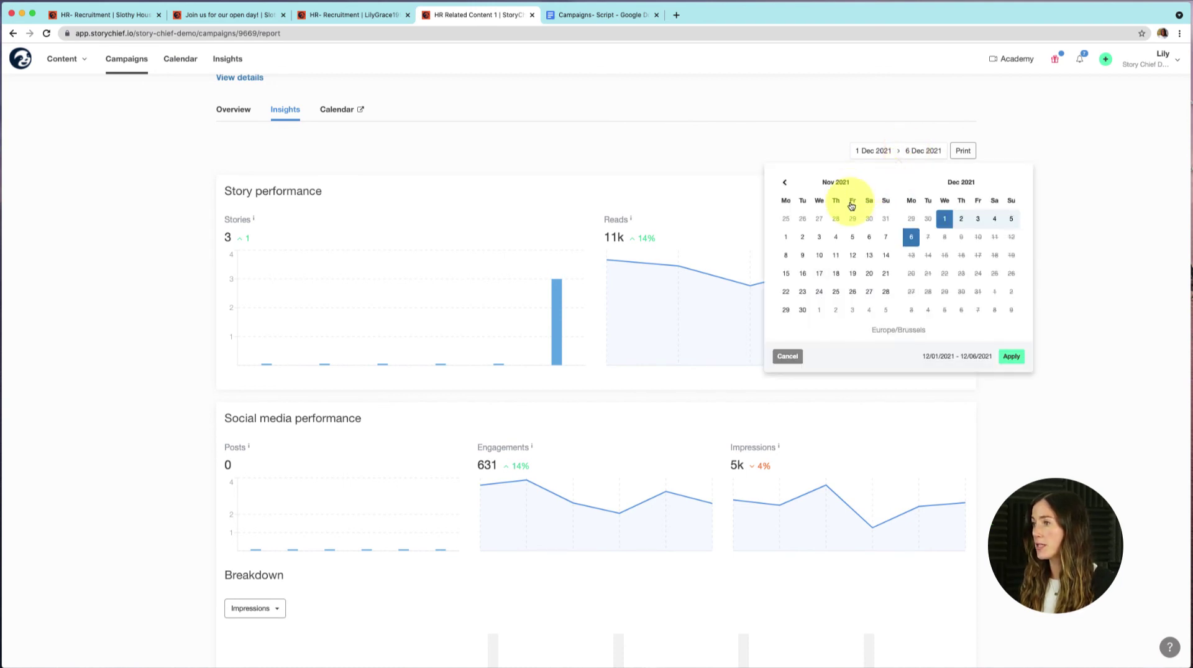
left_click(785, 239)
left_click(802, 310)
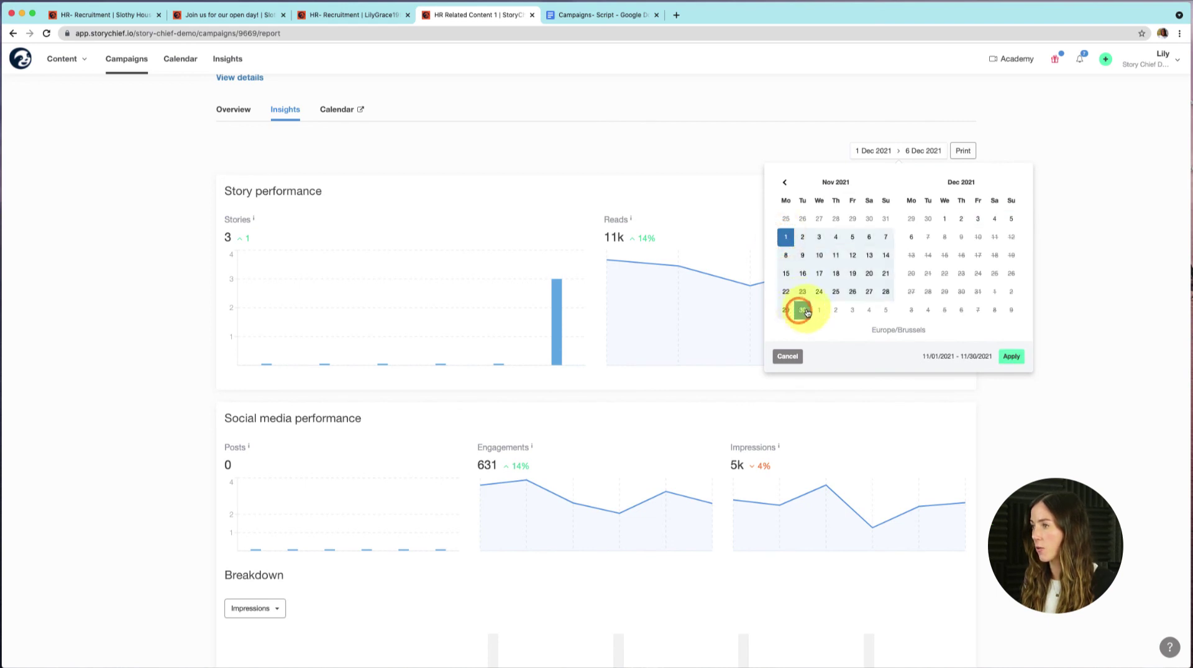
left_click(1011, 357)
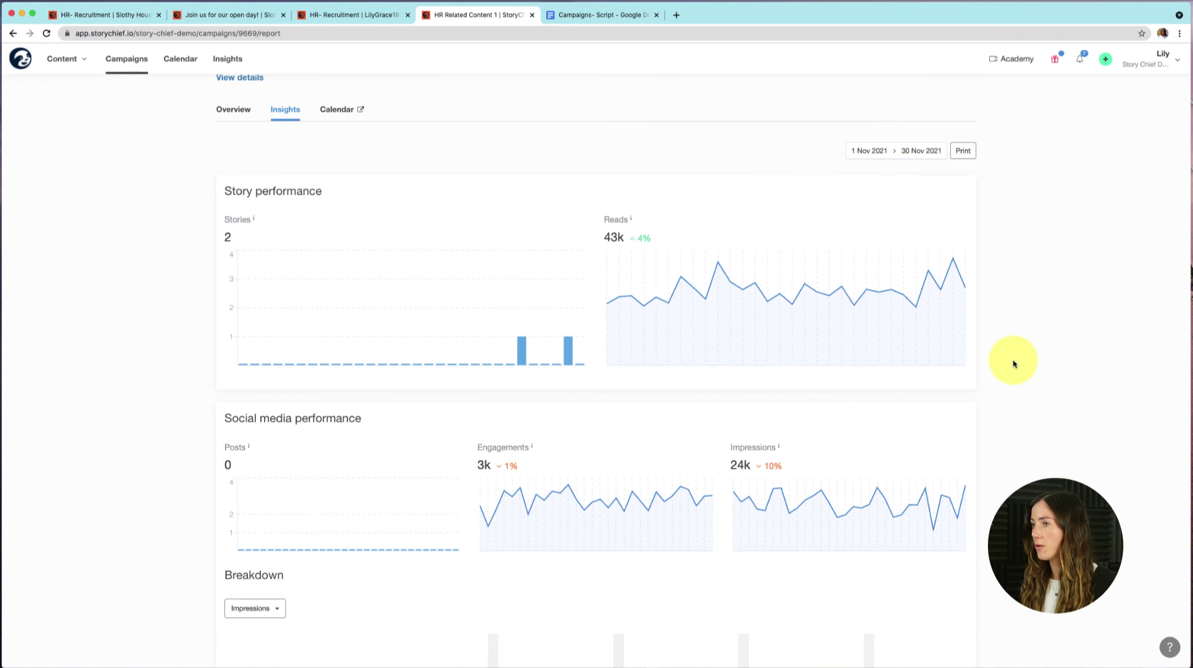
scroll(1015, 360, "down", 2)
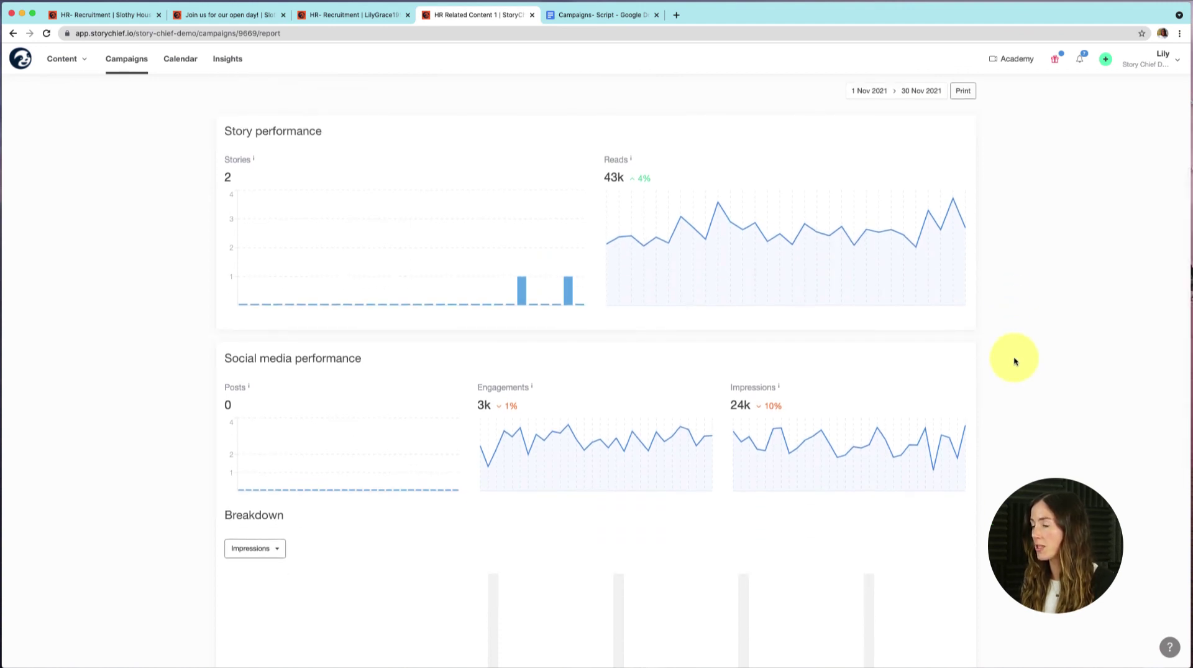
scroll(1010, 292, "up", 4)
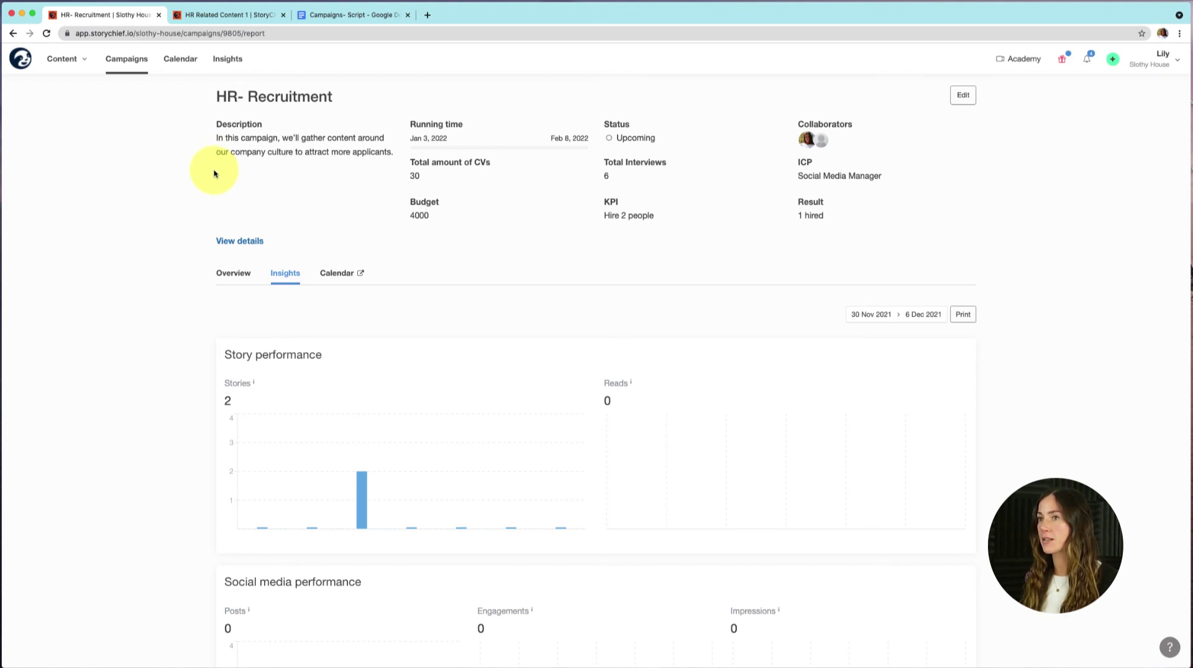
Step: Open the HR- Recruitment campaign's content calendar, view the options for adding content on 15 December 2021, and dismiss them
left_click(324, 275)
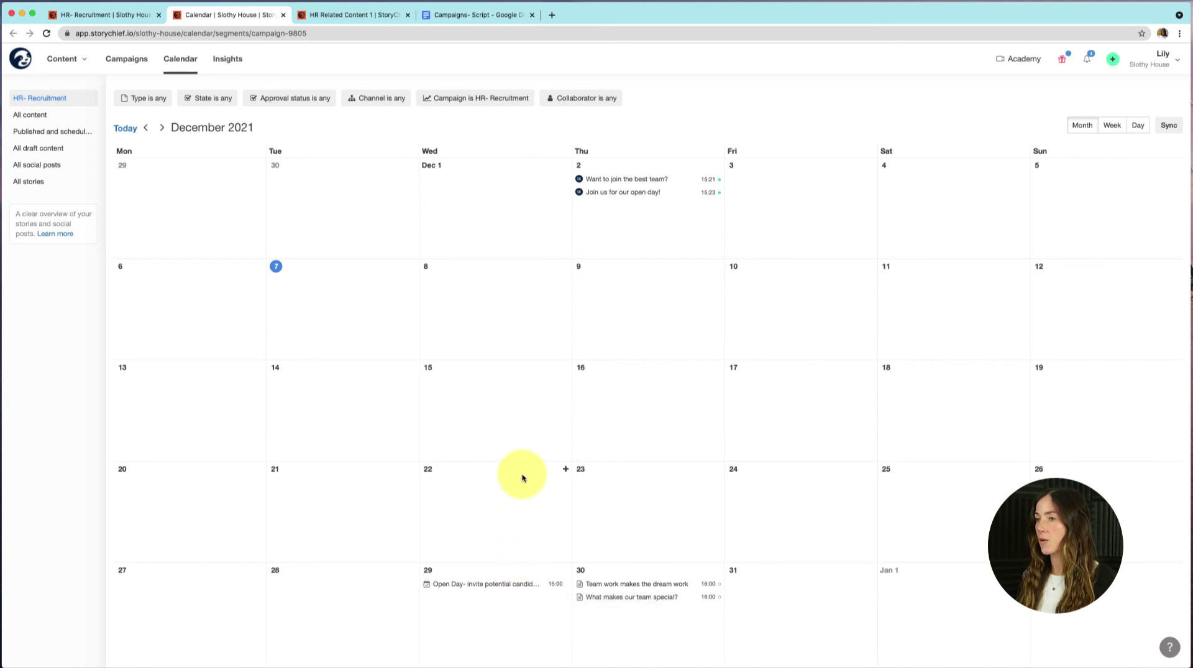
left_click(565, 368)
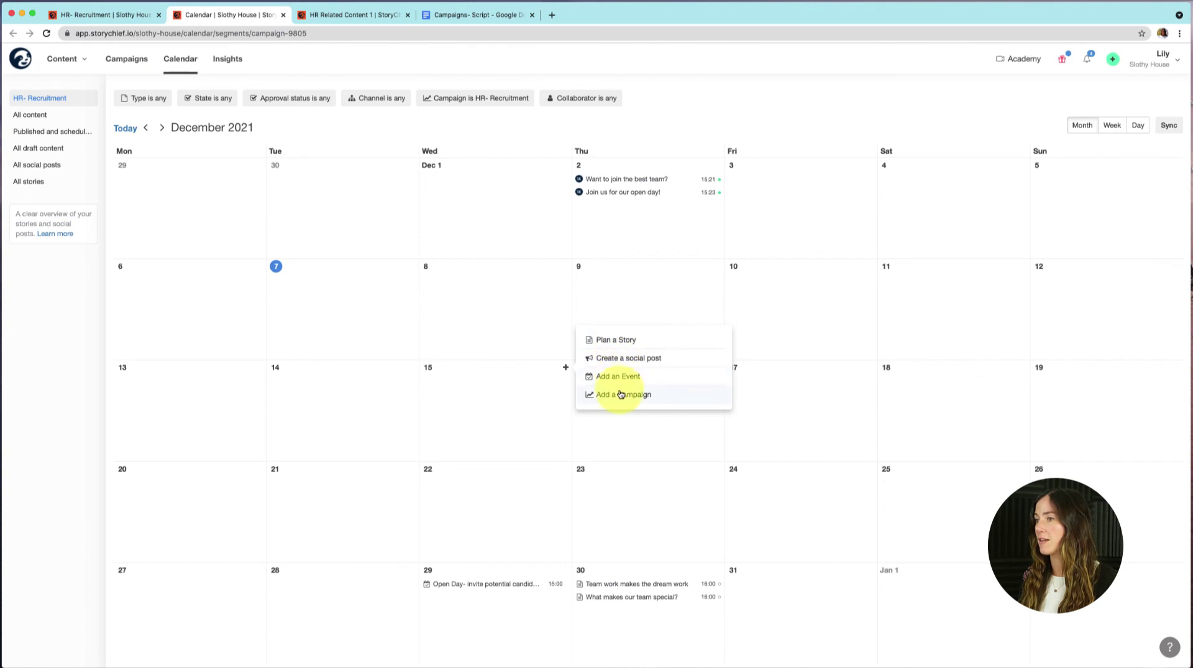
left_click(526, 346)
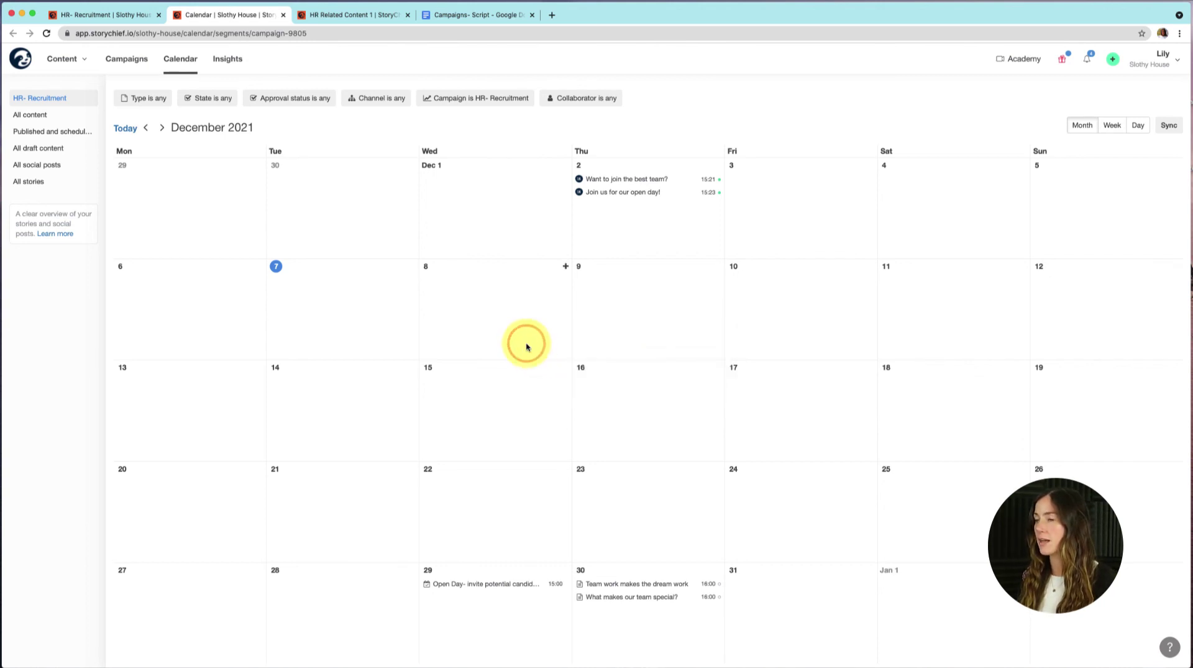